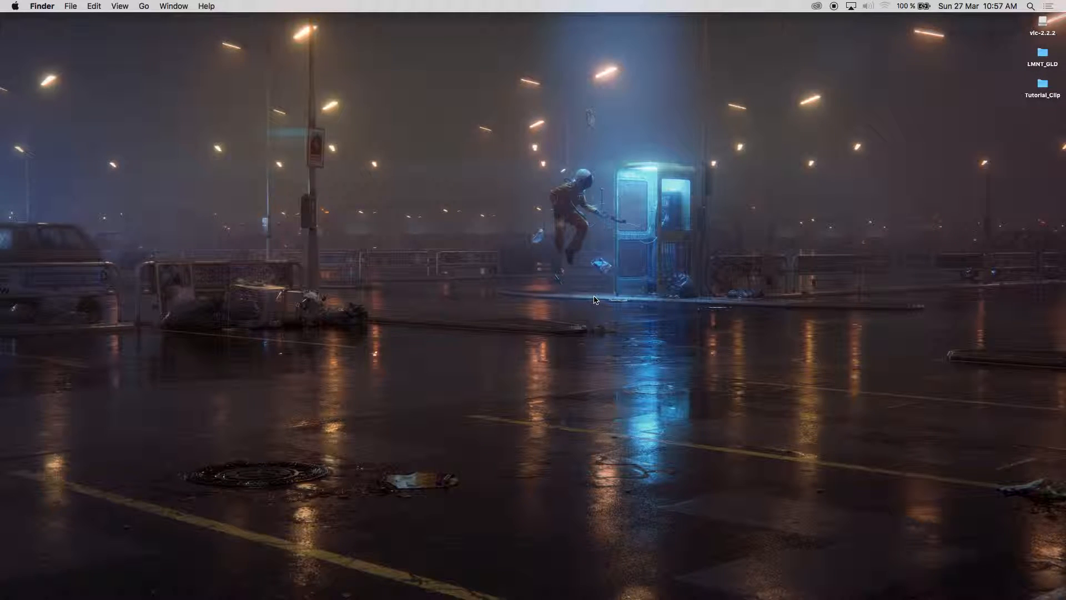
Open a new Finder window on Applications, centre it, and select DaVinci Resolve
key(super+n)
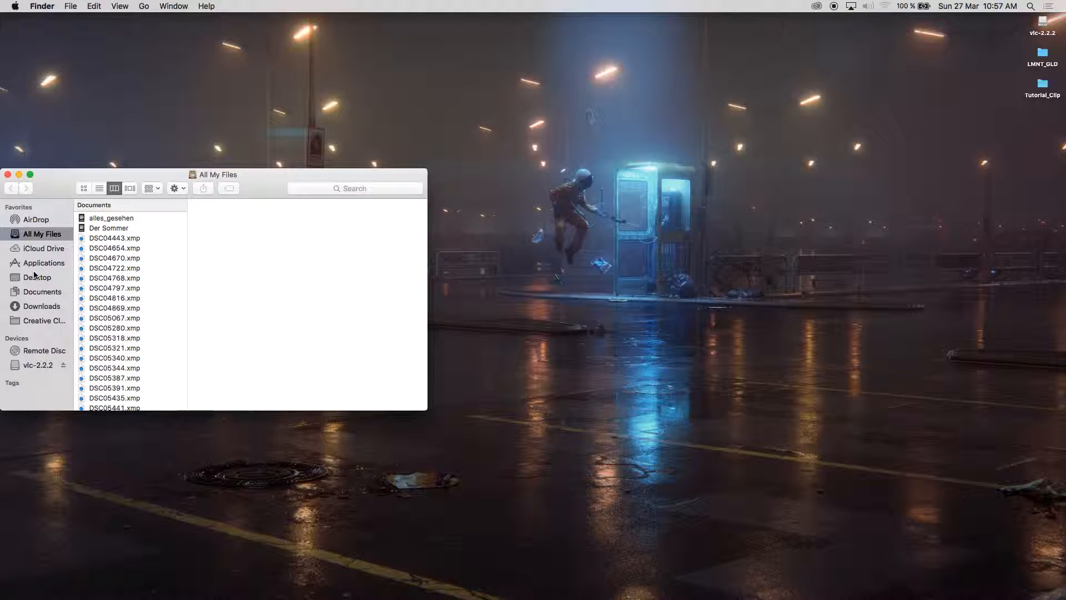
click(47, 263)
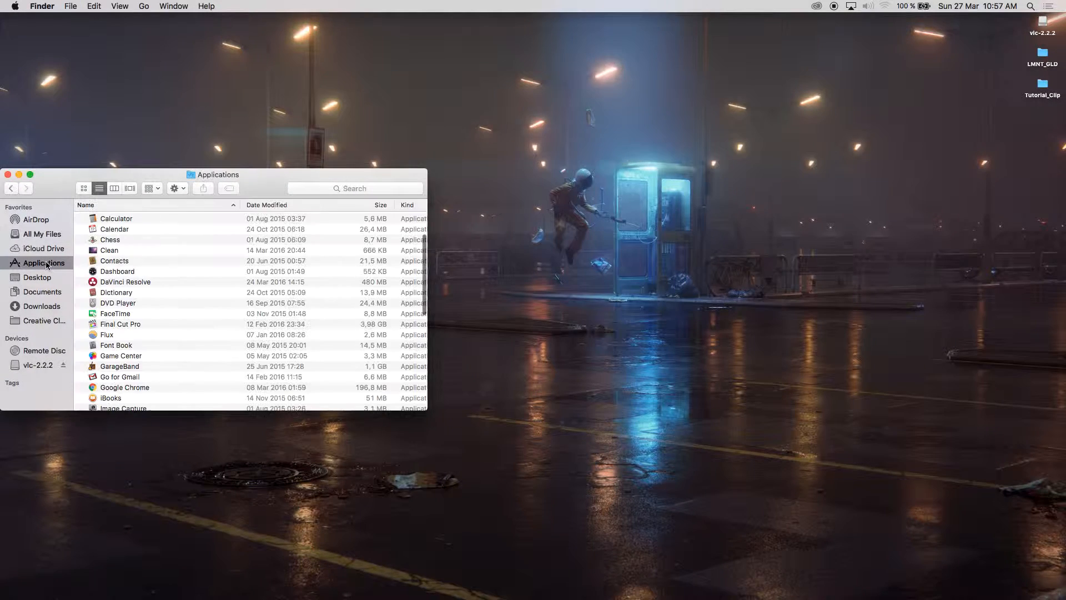
drag(50, 188, 273, 141)
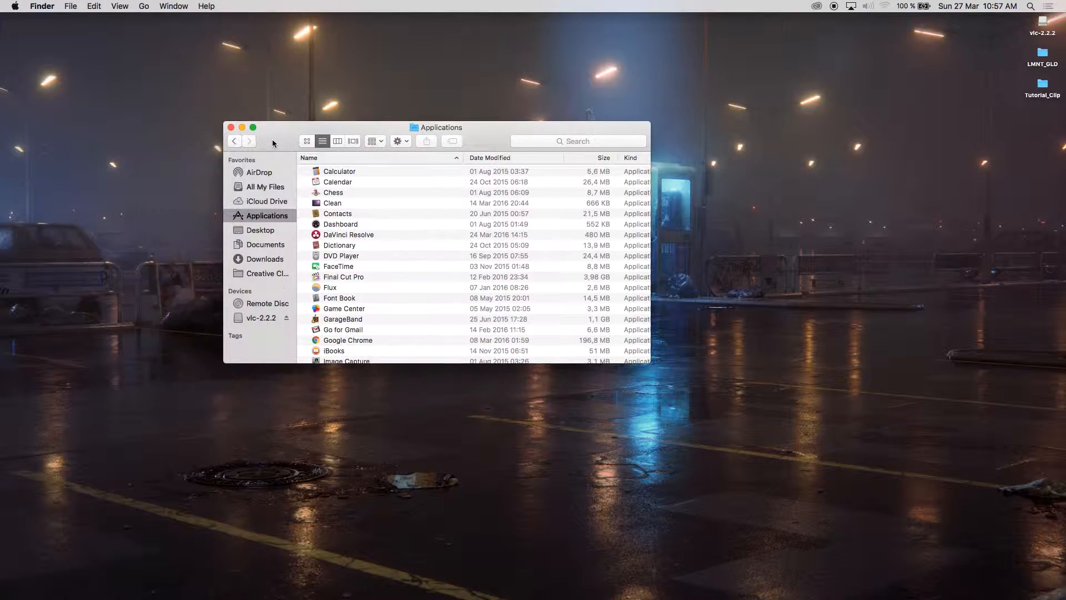
click(356, 235)
Show DaVinci Resolve's package contents and expand Contents > Resources to reveal the LUT folder
right_click(359, 235)
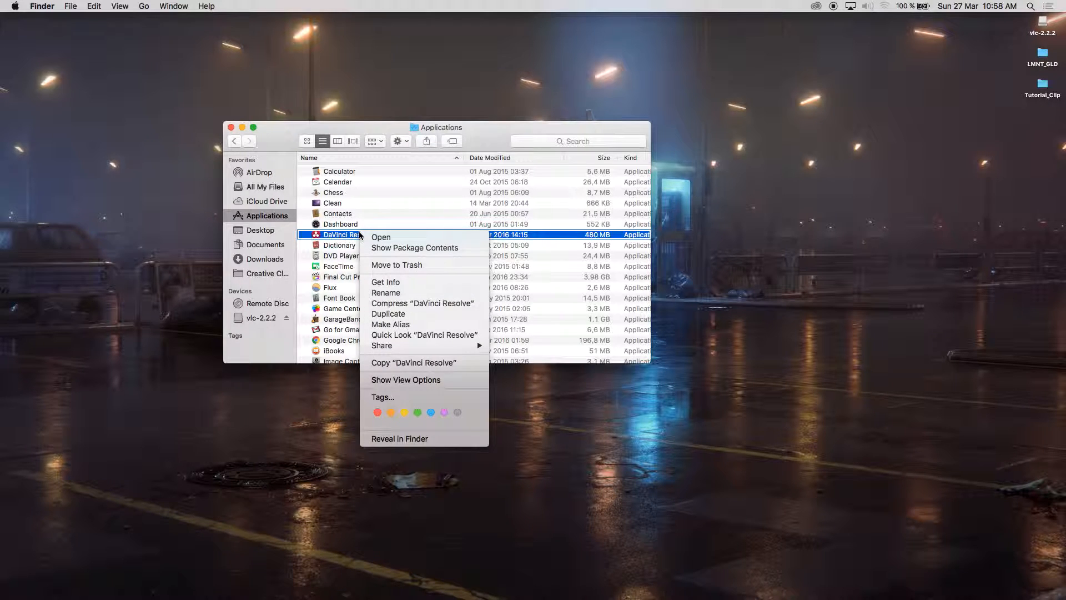
click(426, 248)
click(304, 173)
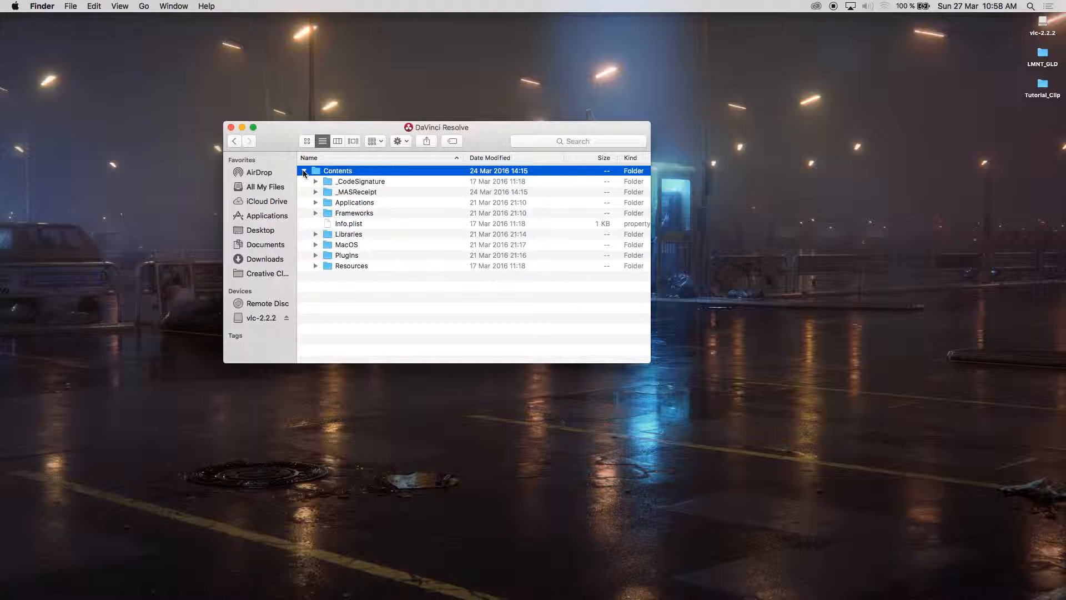
click(315, 266)
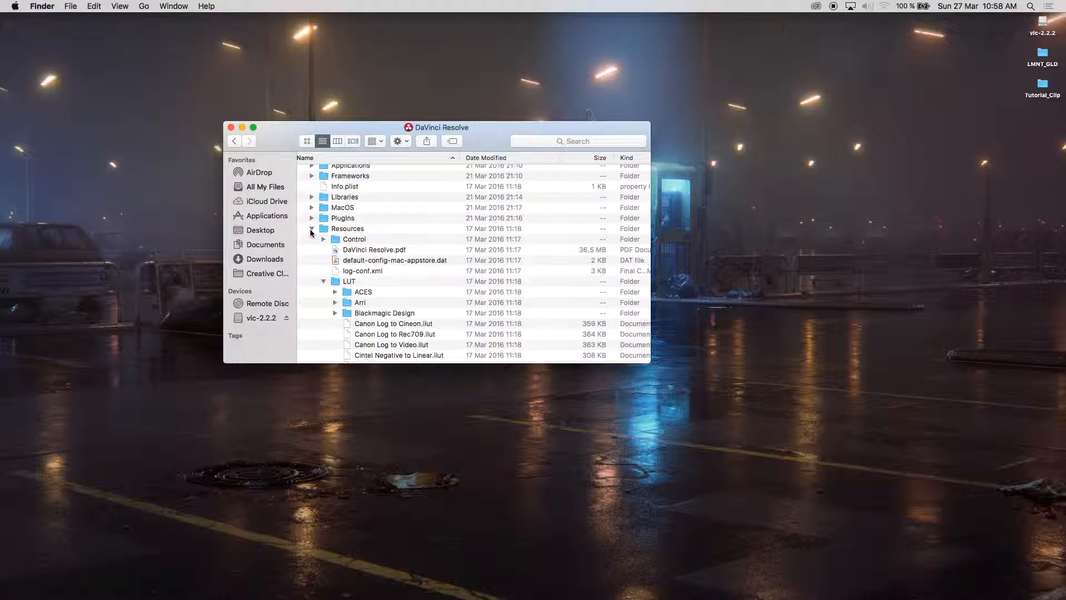
click(321, 283)
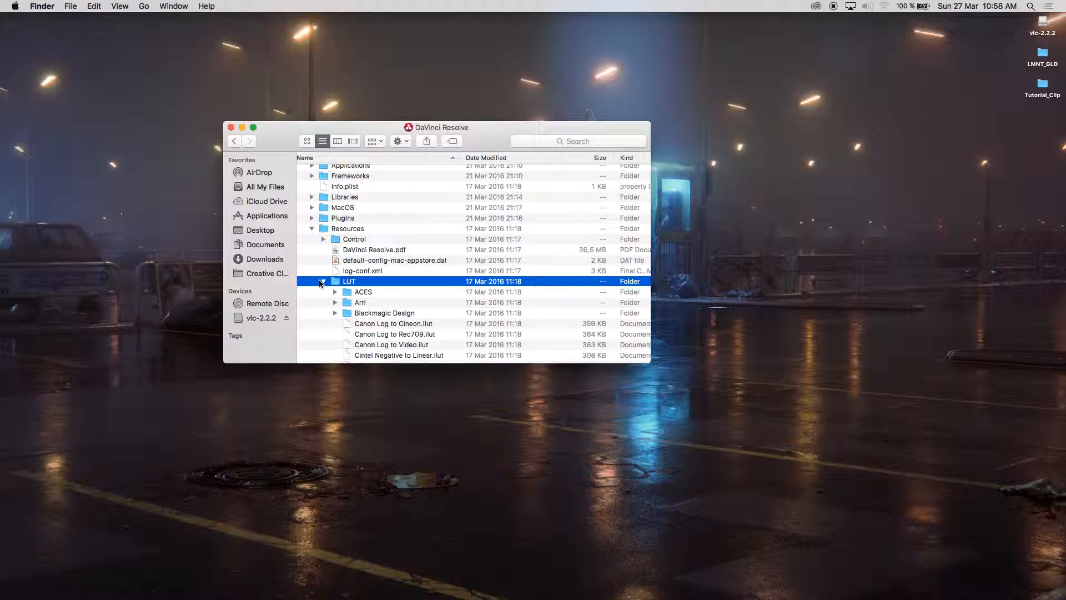
click(321, 282)
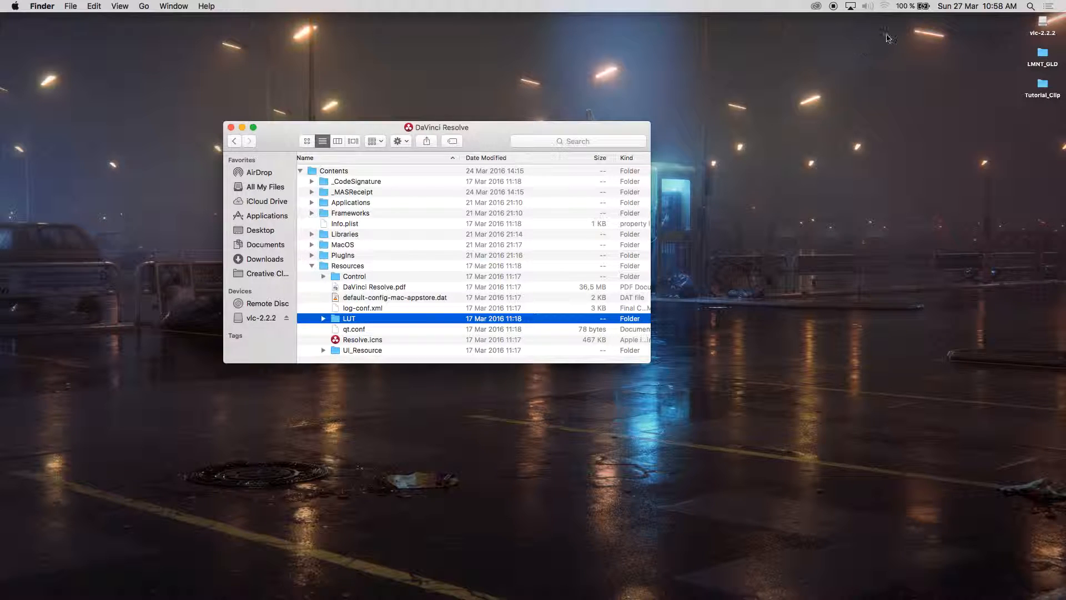
Open LMNT_GLD beside the Resolve package window and select WTR_LUTS and ZEROGRADES_LUTS
double_click(1044, 53)
drag(657, 312, 944, 83)
drag(626, 136, 585, 137)
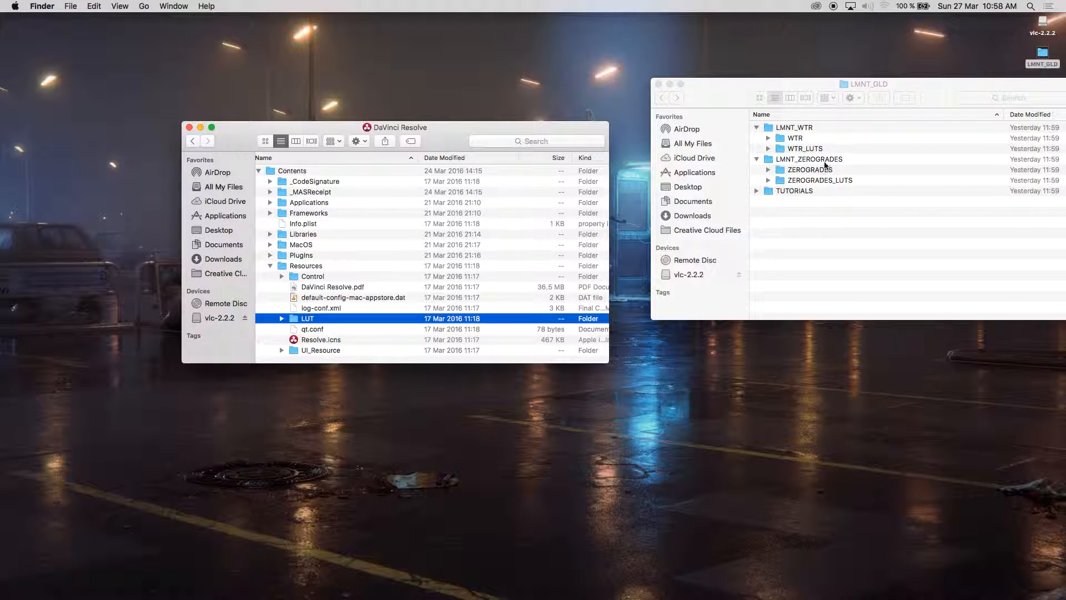
click(803, 140)
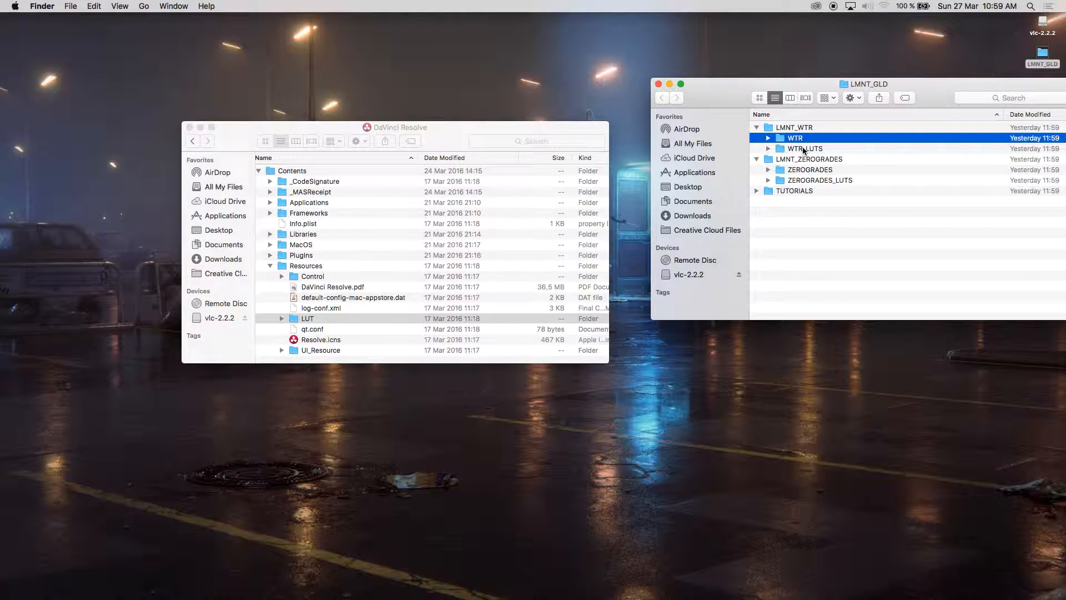
click(803, 150)
super+click(806, 180)
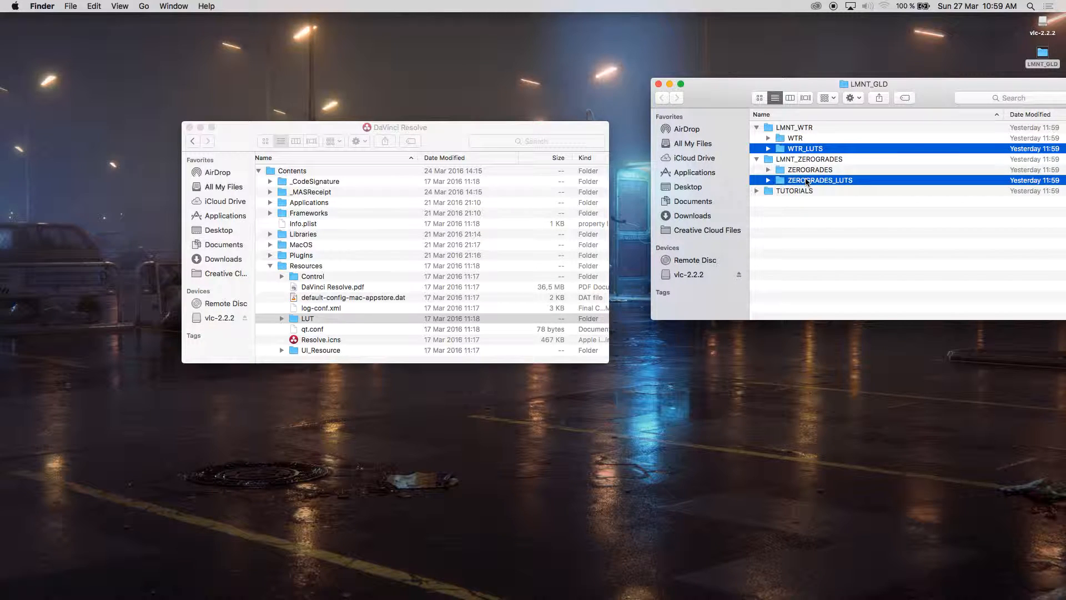
Move both folders into Resolve's LUT folder, authenticating with the administrator password, and close LMNT_GLD
drag(806, 149, 308, 318)
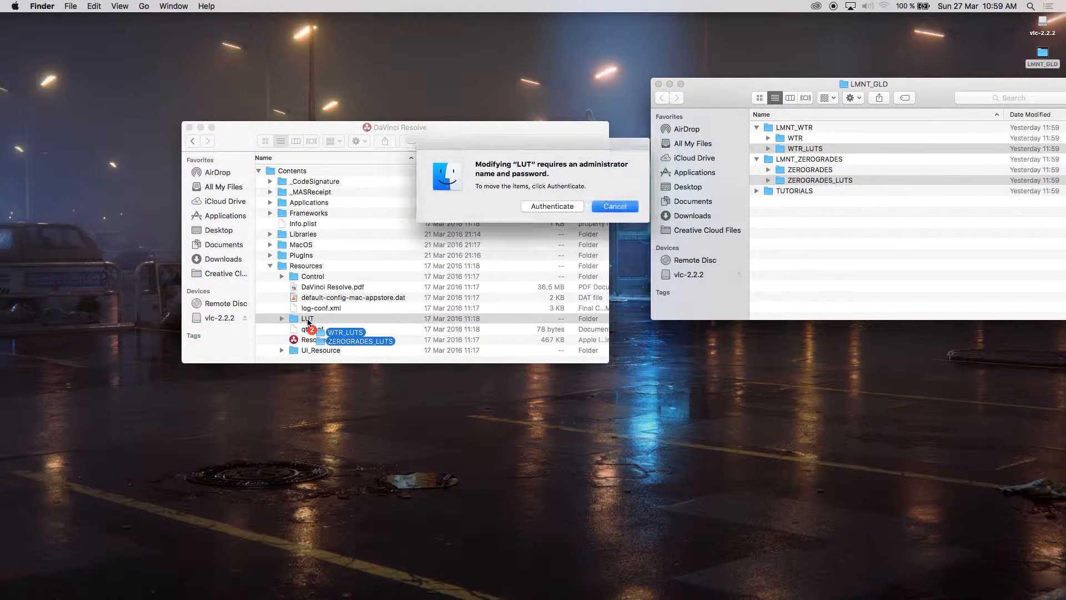
key(Return)
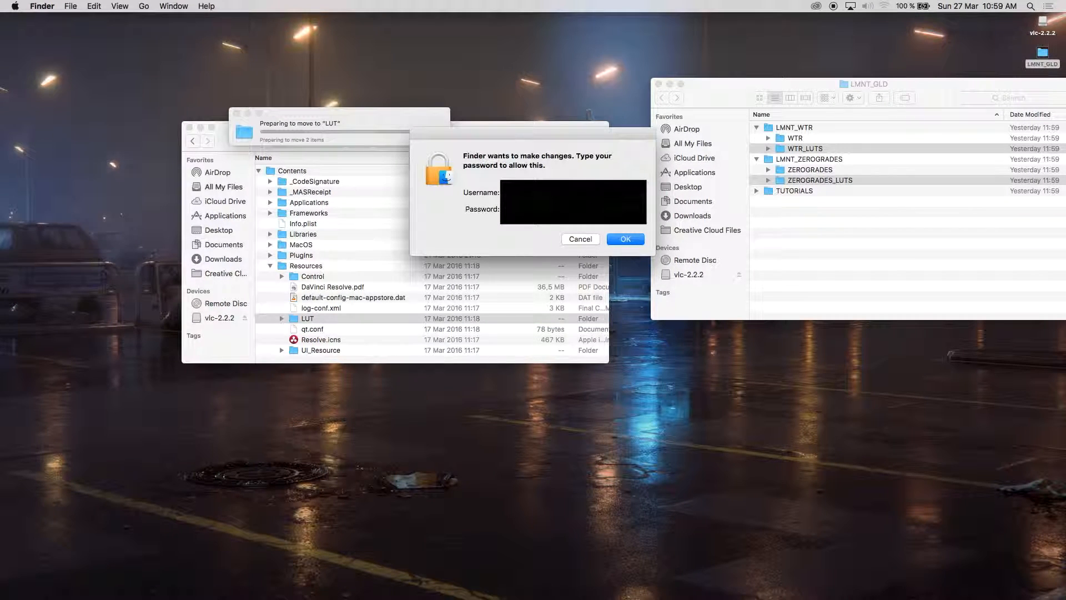
key(Return)
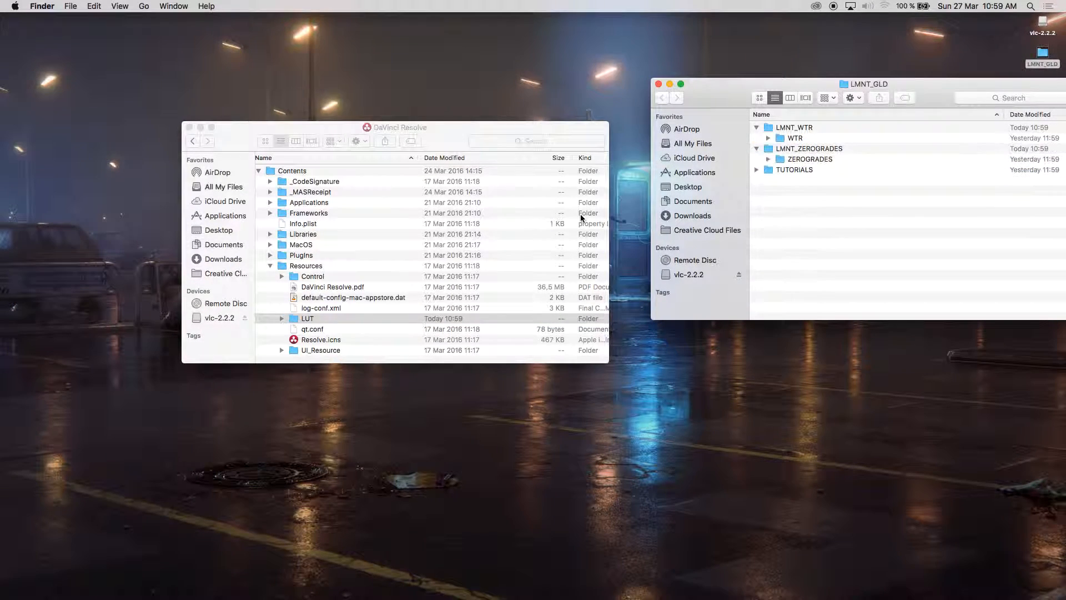
click(304, 320)
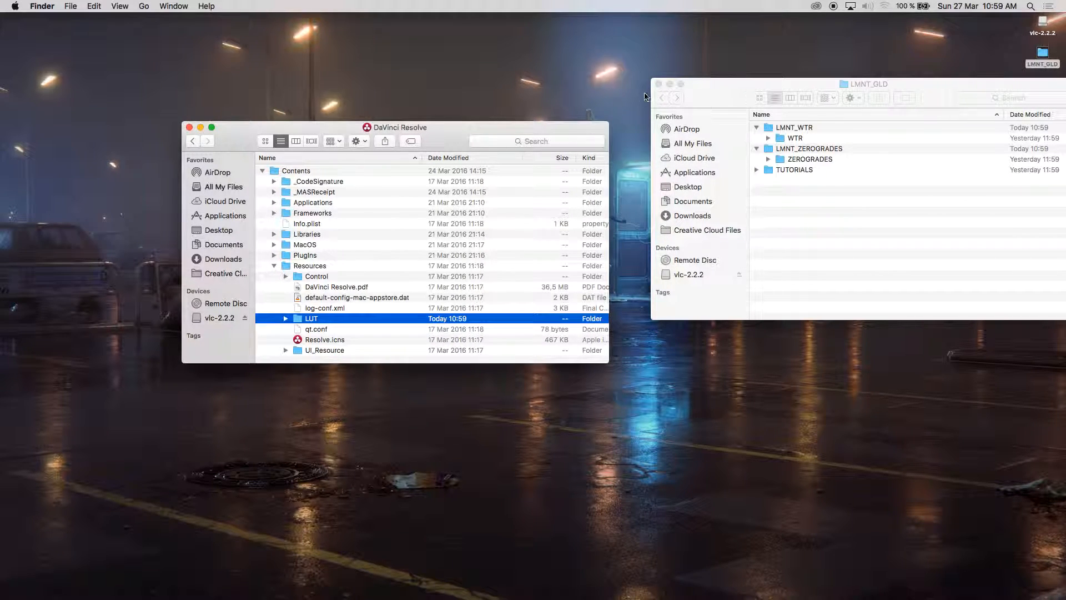
click(657, 83)
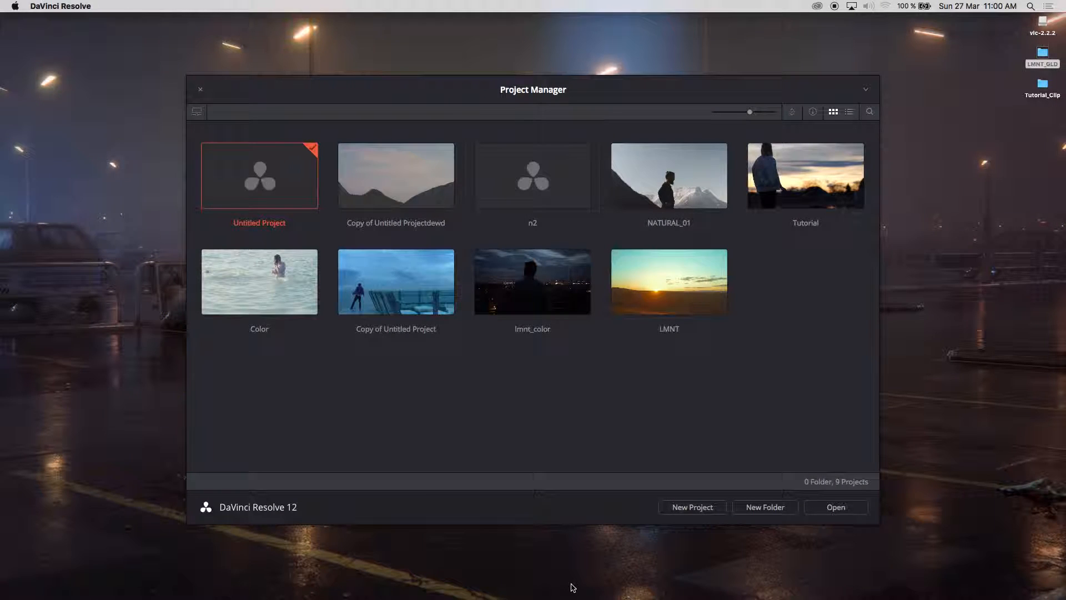
Create the project Tutorial_LMNT in Project Manager and open it on the Media page
click(705, 507)
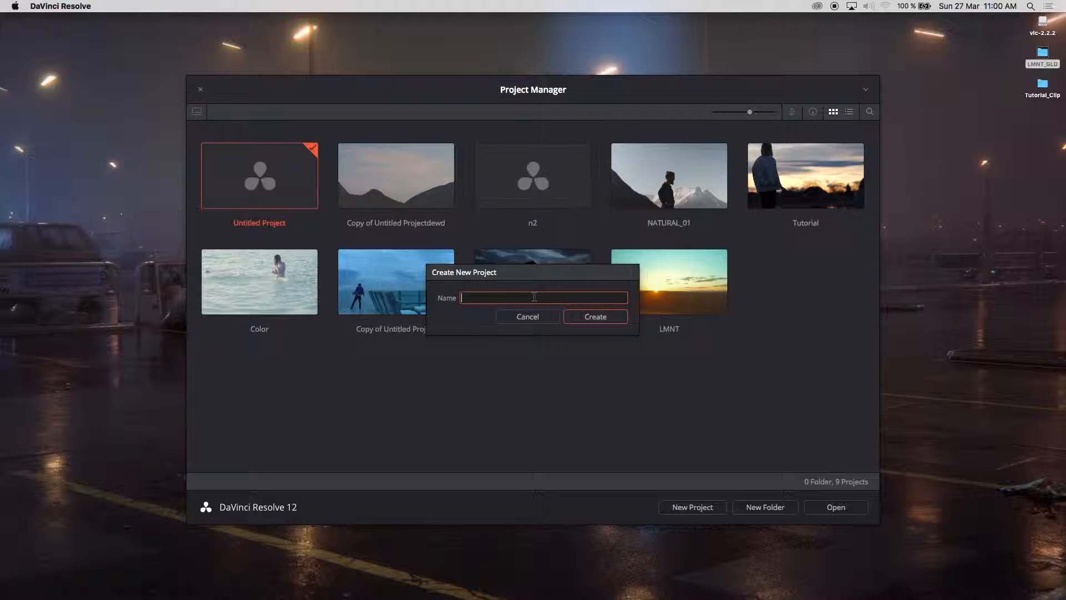
text(Tutorial_LMNT)
key(Return)
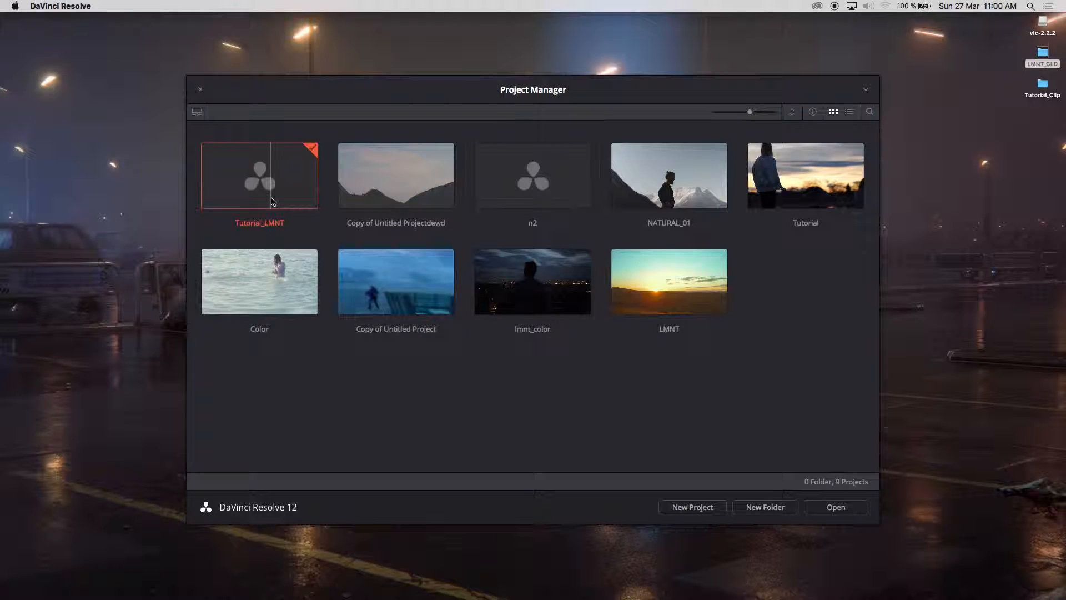
double_click(270, 190)
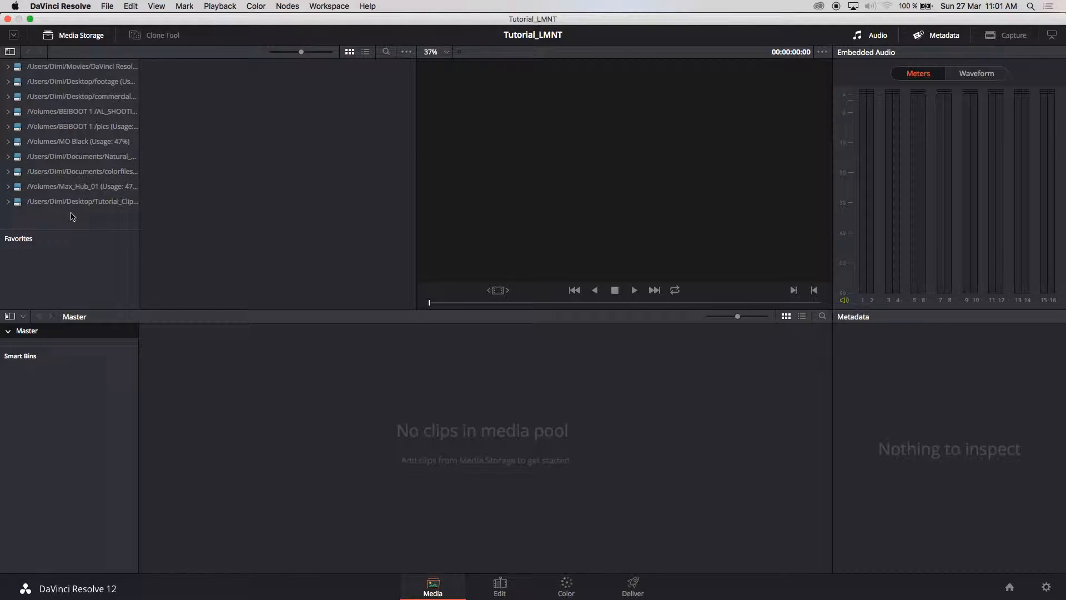
Add Desktop > Tutorial_Clip as a Media Storage location and load its clip into the viewer
right_click(72, 217)
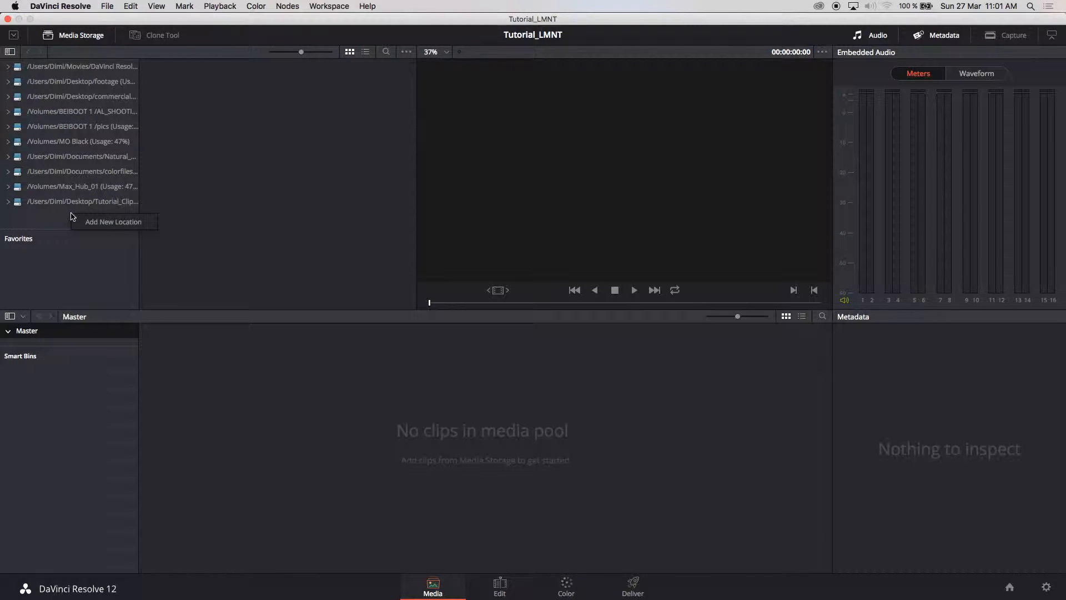
click(100, 223)
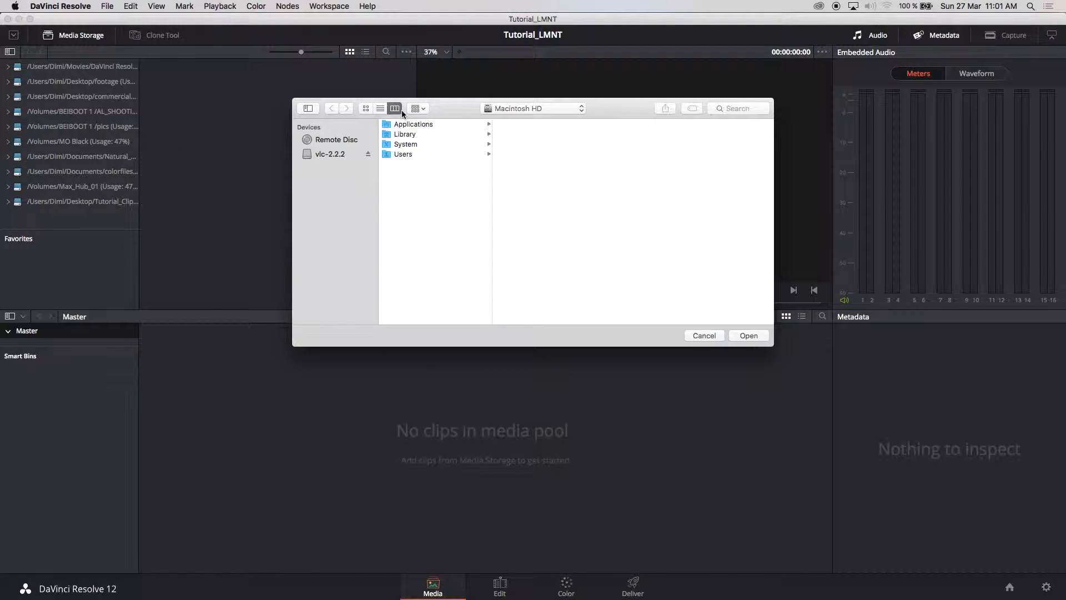
click(472, 152)
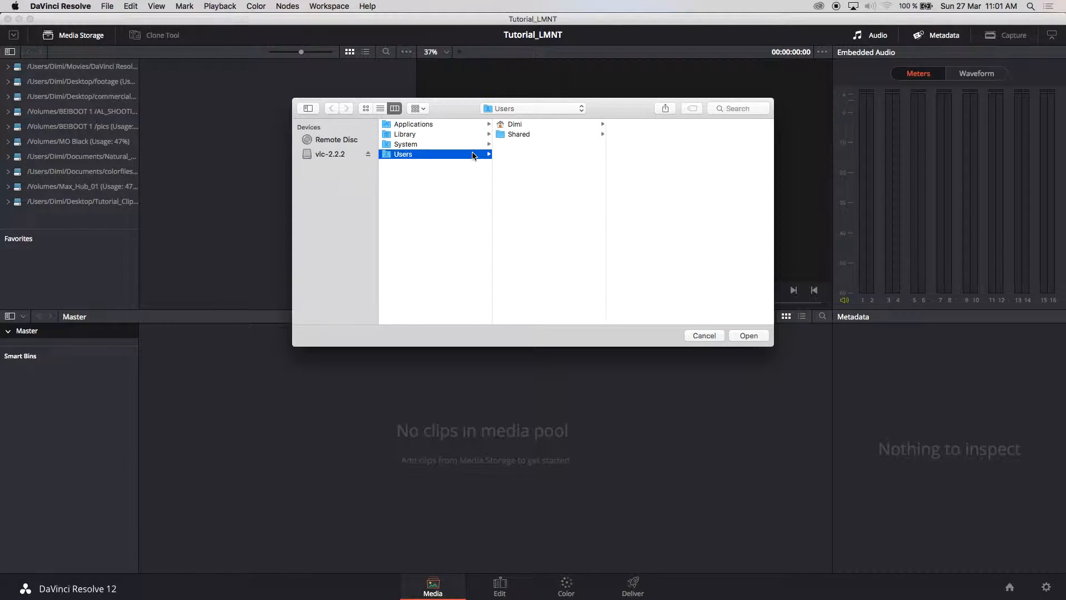
click(591, 124)
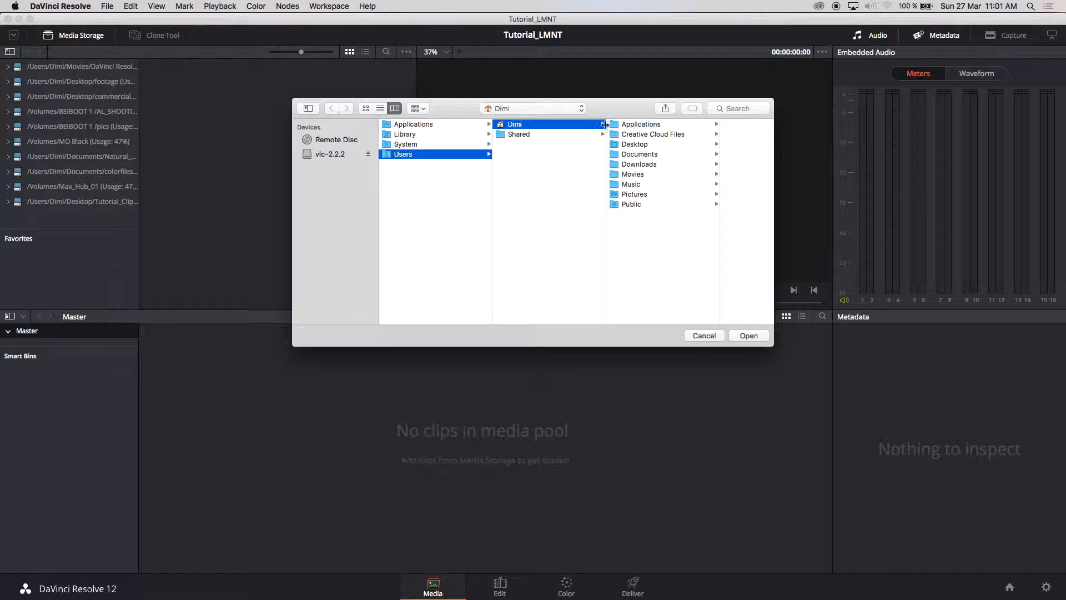
click(663, 145)
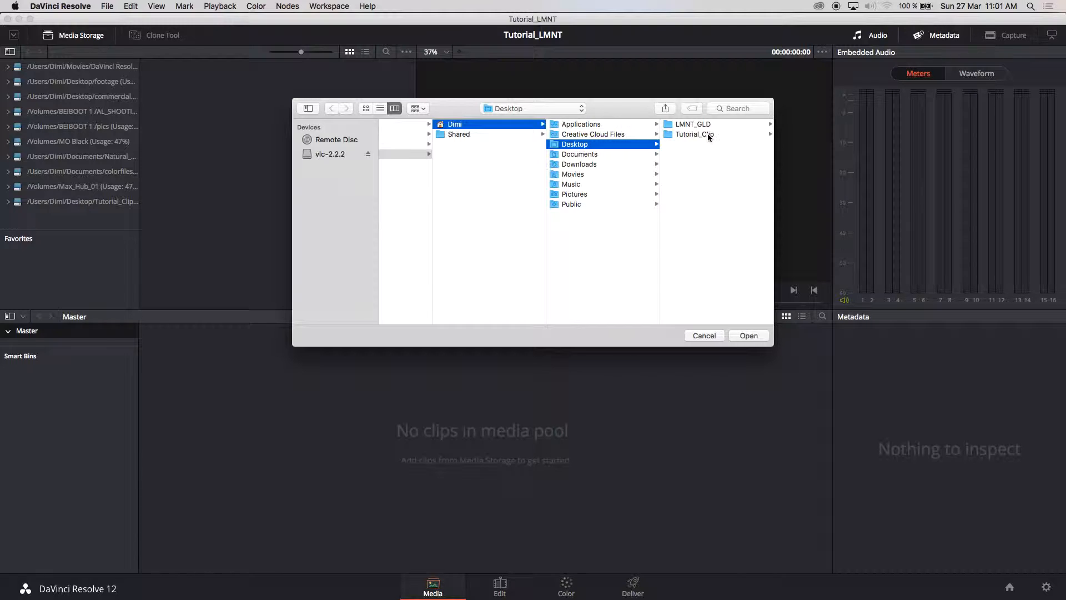
click(707, 133)
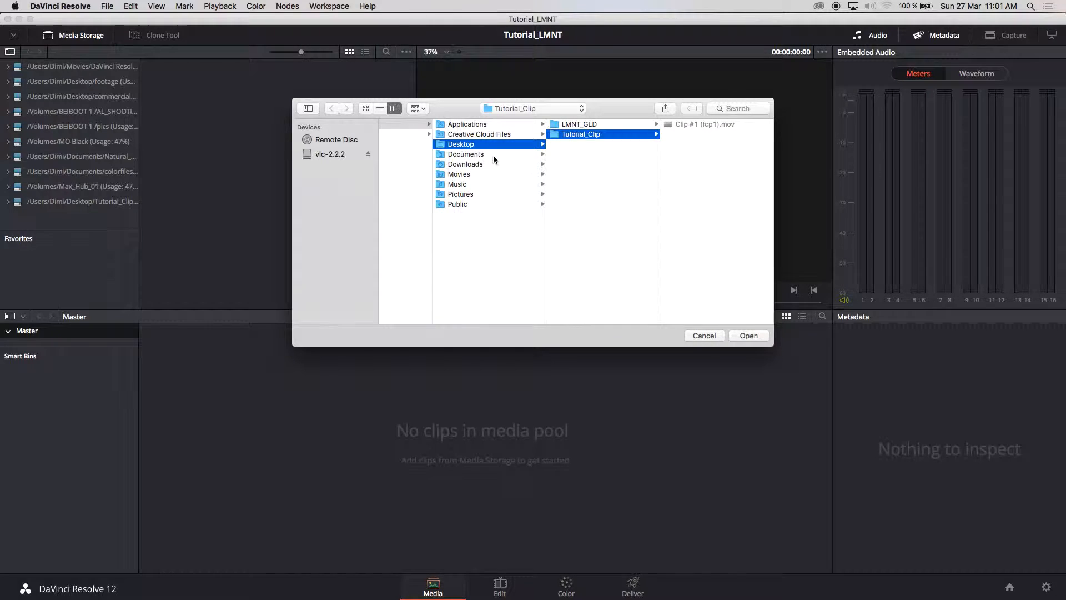
click(618, 137)
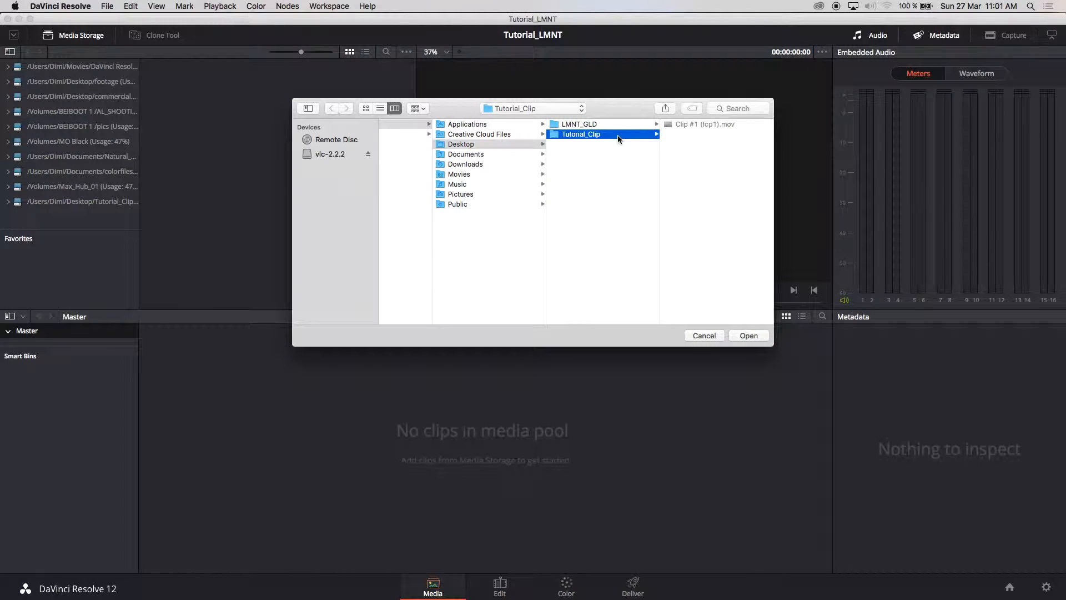
key(Return)
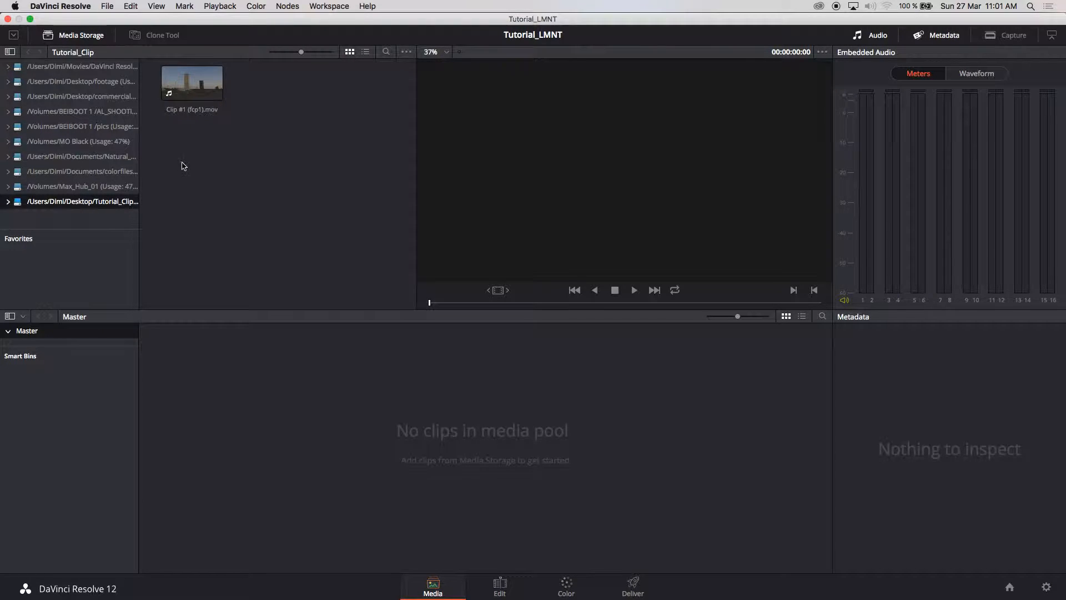
click(208, 83)
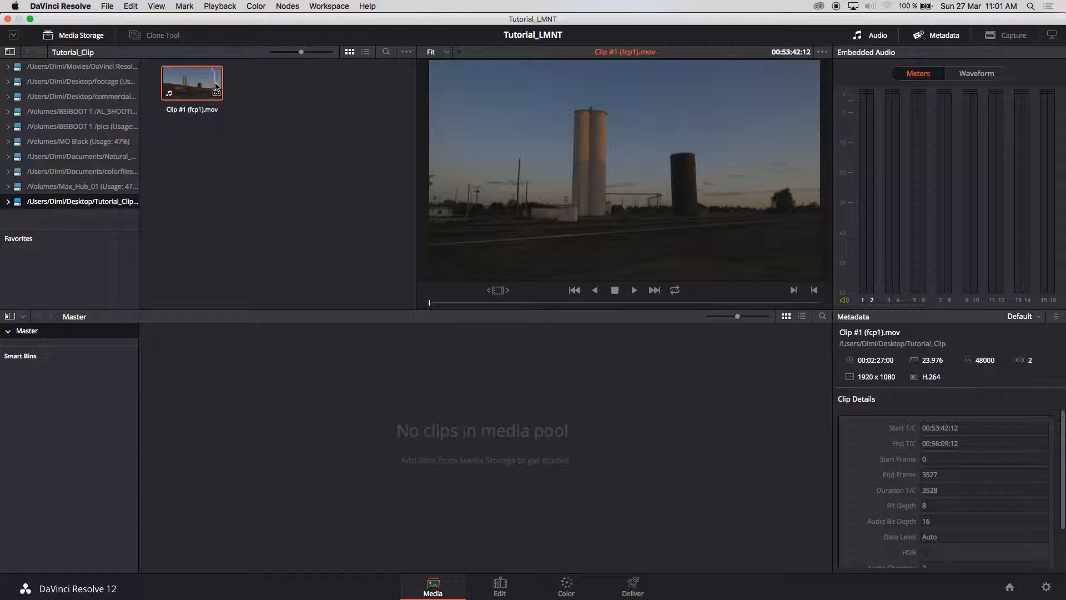
Preview Clip #1 (fcp1).mov, drop it into the Media Pool, and change the project to 23.976 fps
key(space)
drag(190, 84, 458, 444)
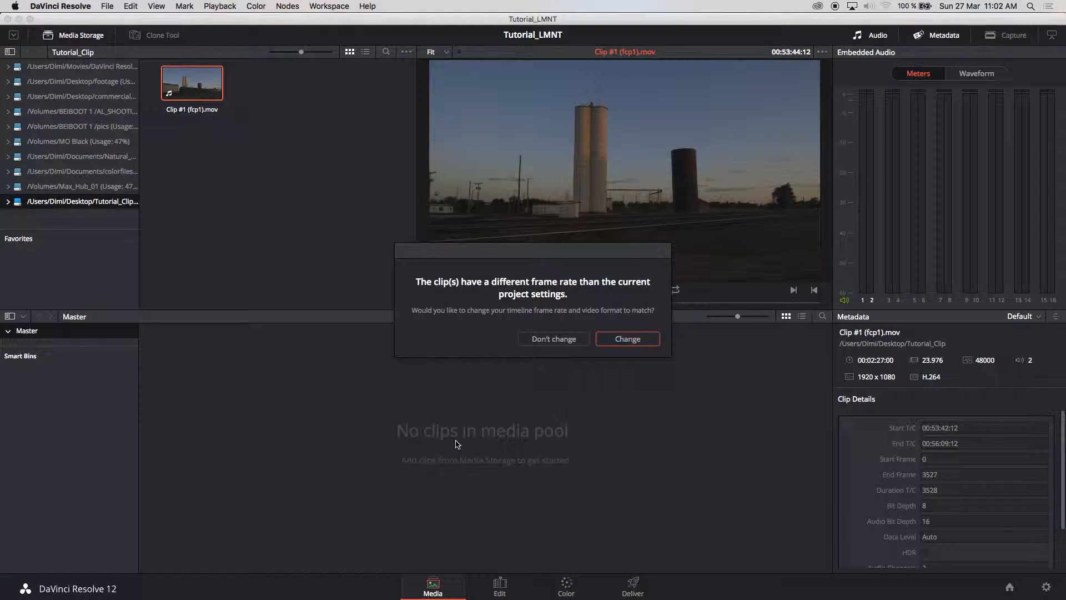
click(633, 340)
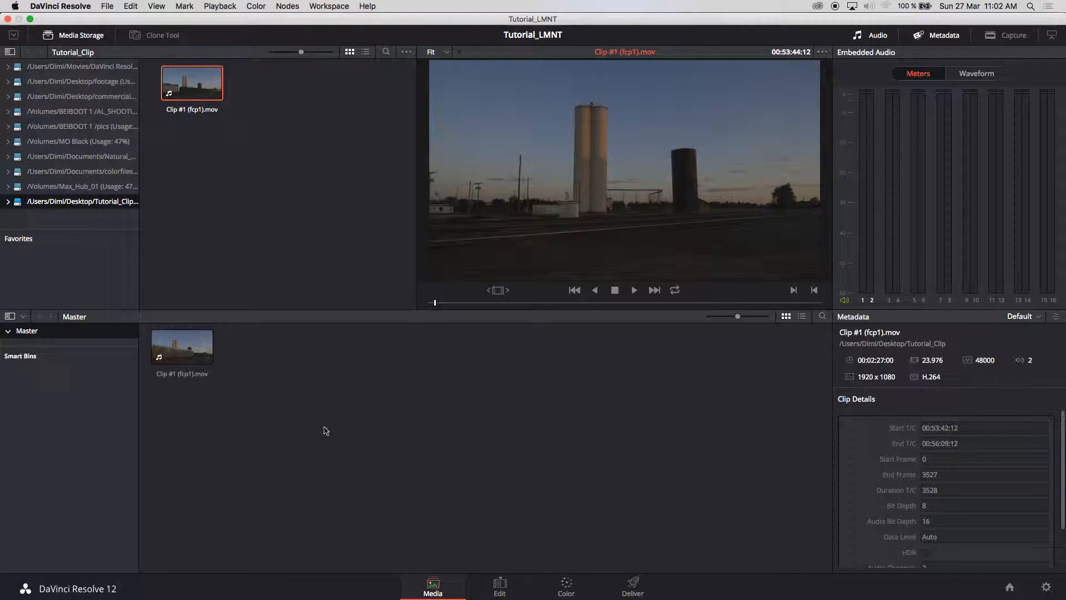
On the Edit page, place Clip #1 (fcp1) on new Timeline 1, then switch to the Color page
click(503, 585)
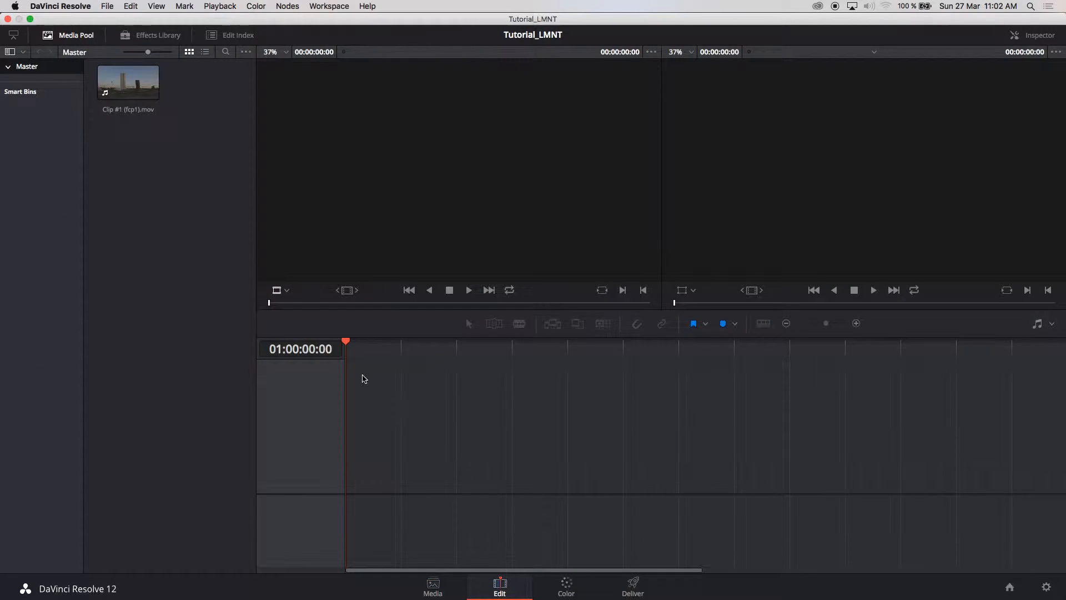
drag(117, 67, 357, 442)
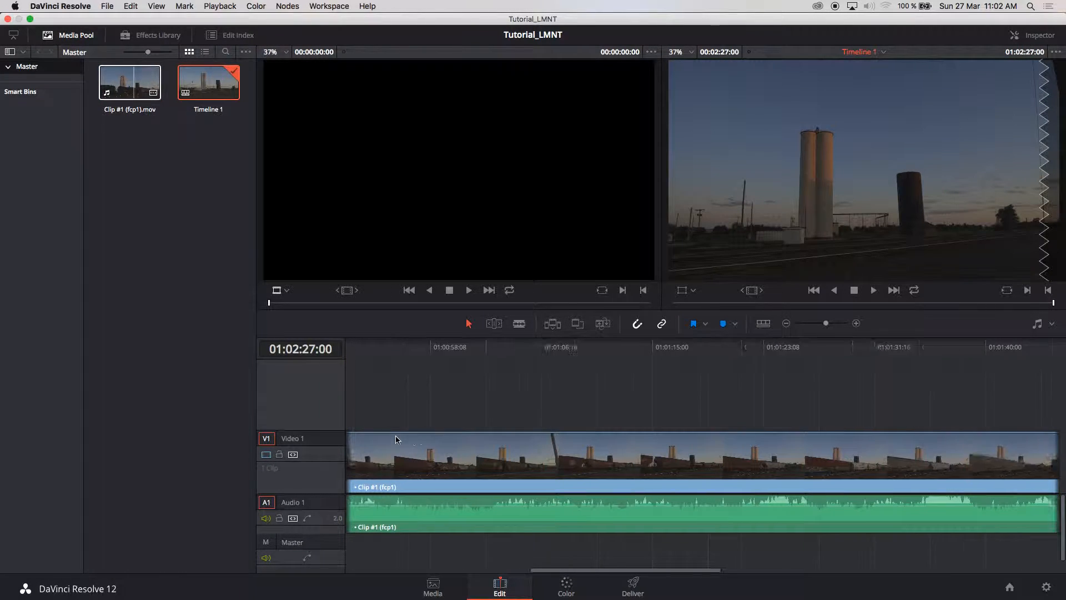
click(399, 453)
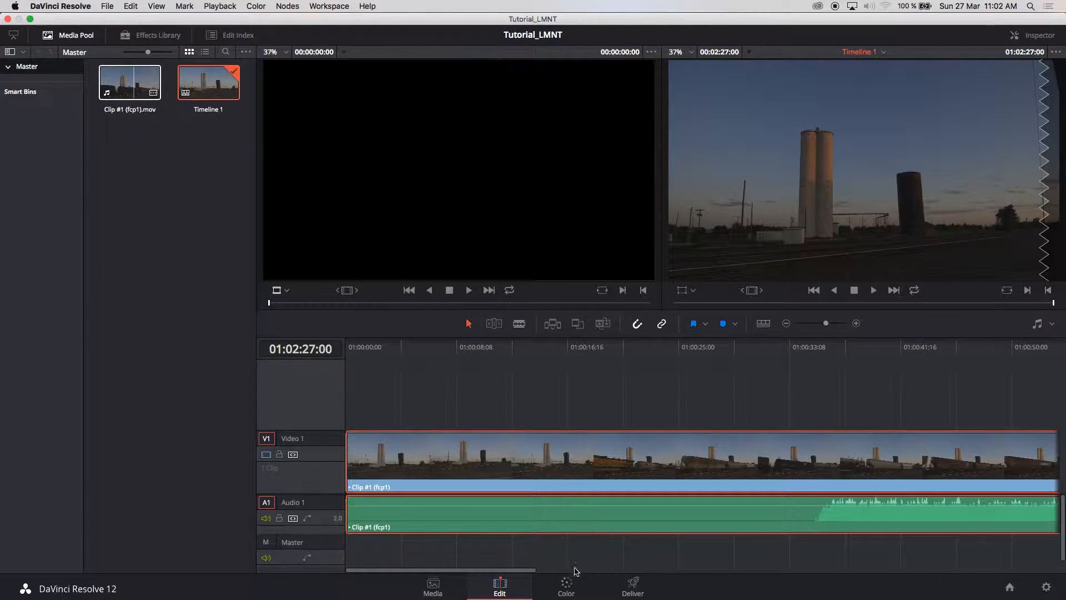
click(566, 588)
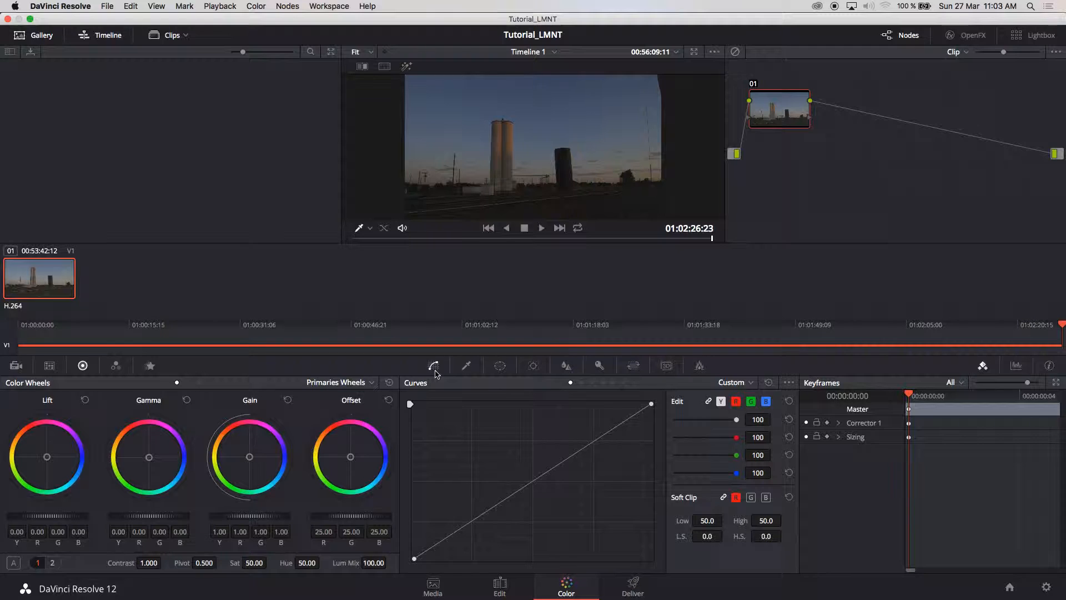
Show the Key palette and add outside node 02 after node 01 in the node graph
click(600, 366)
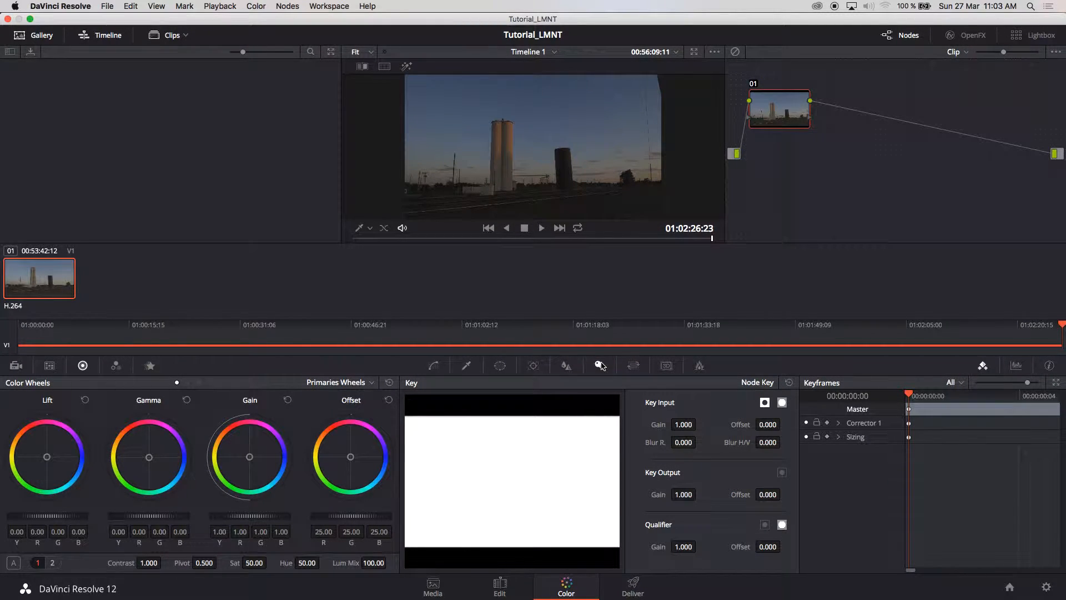
drag(775, 116, 793, 147)
right_click(794, 148)
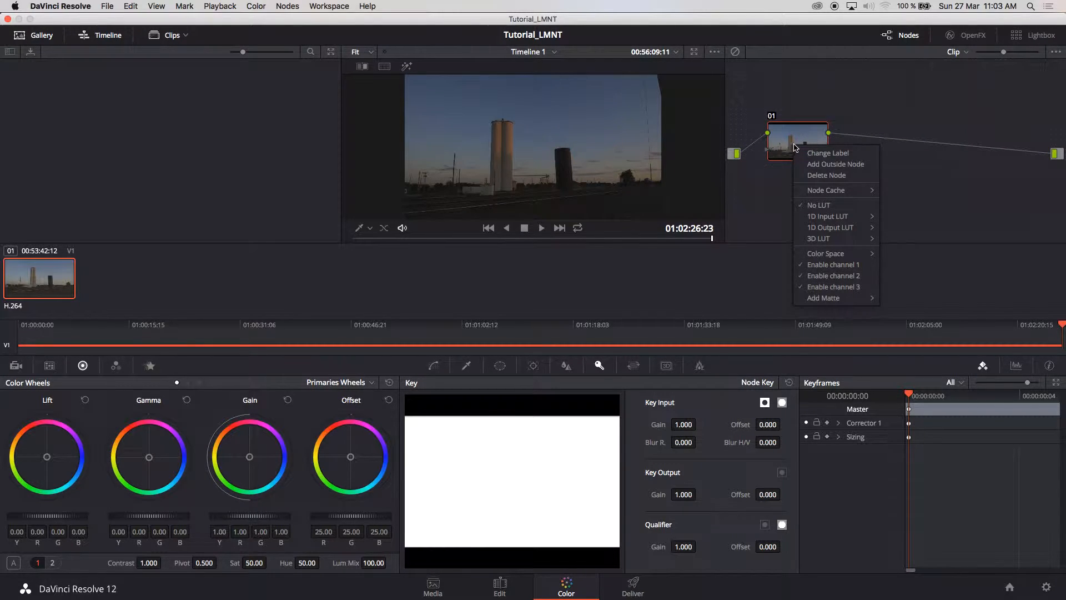
click(840, 165)
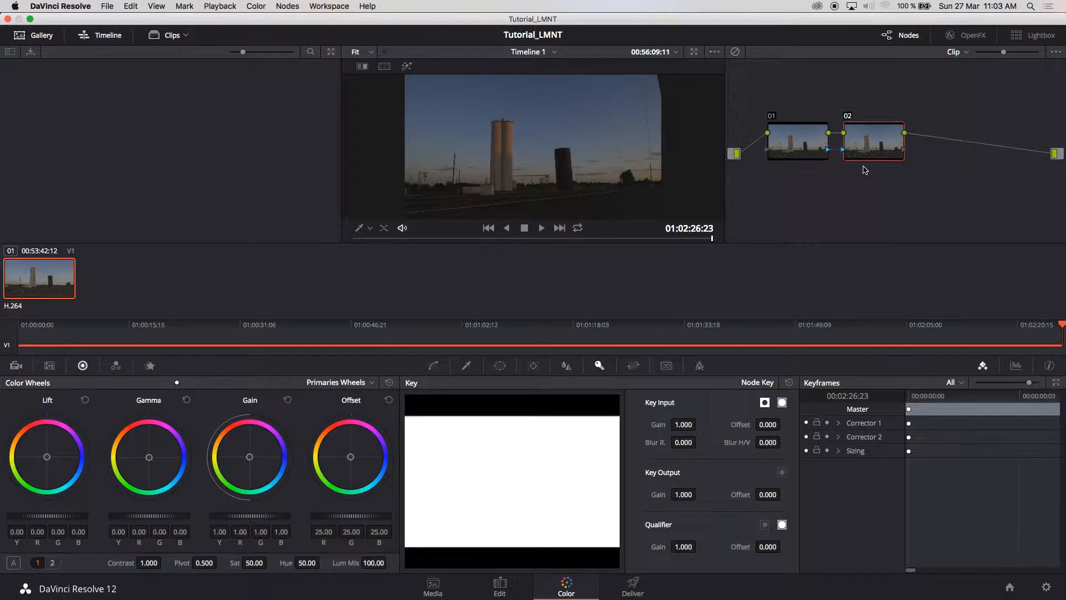
click(793, 142)
right_click(793, 143)
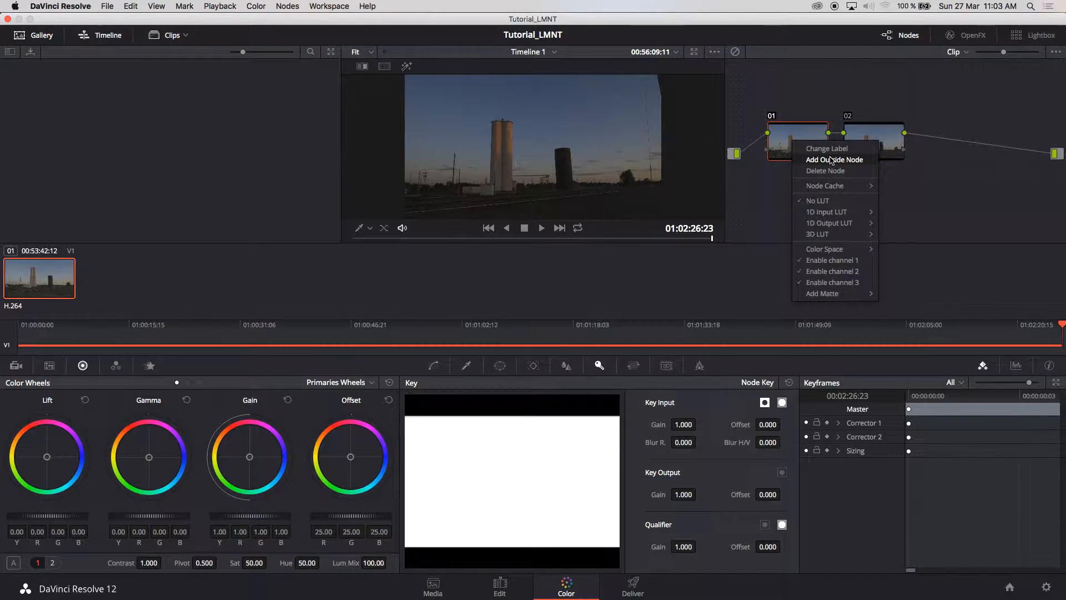
Assign node 01 the 3D LUT ZEROGRADES_LUTS > ZEROGRADE_STANDARD_for_LOCON_LOSAT-sRGB Profile-64
mouse_move(848, 238)
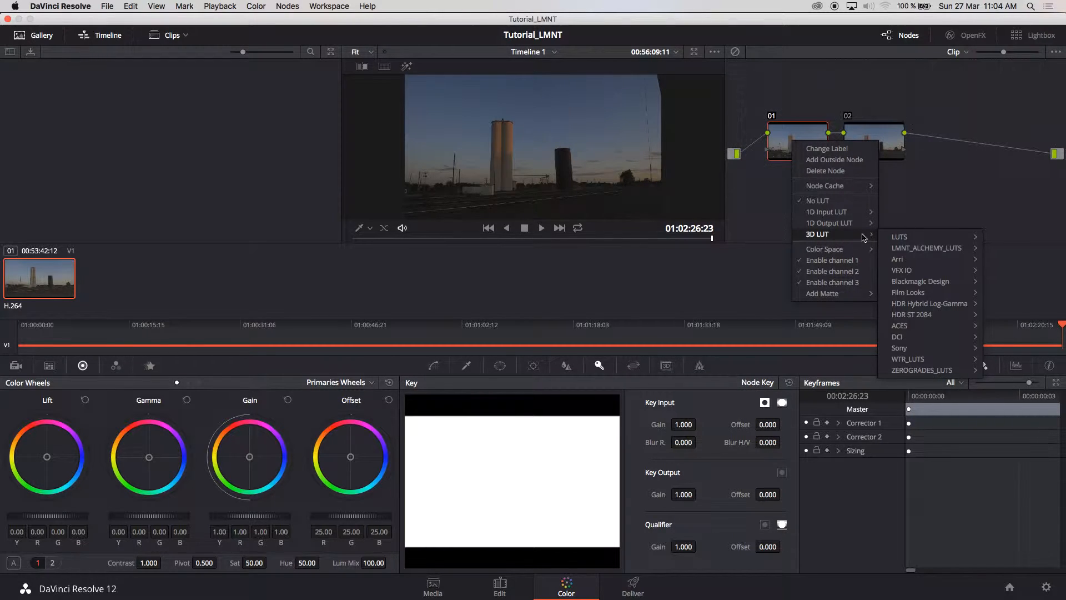
mouse_move(937, 372)
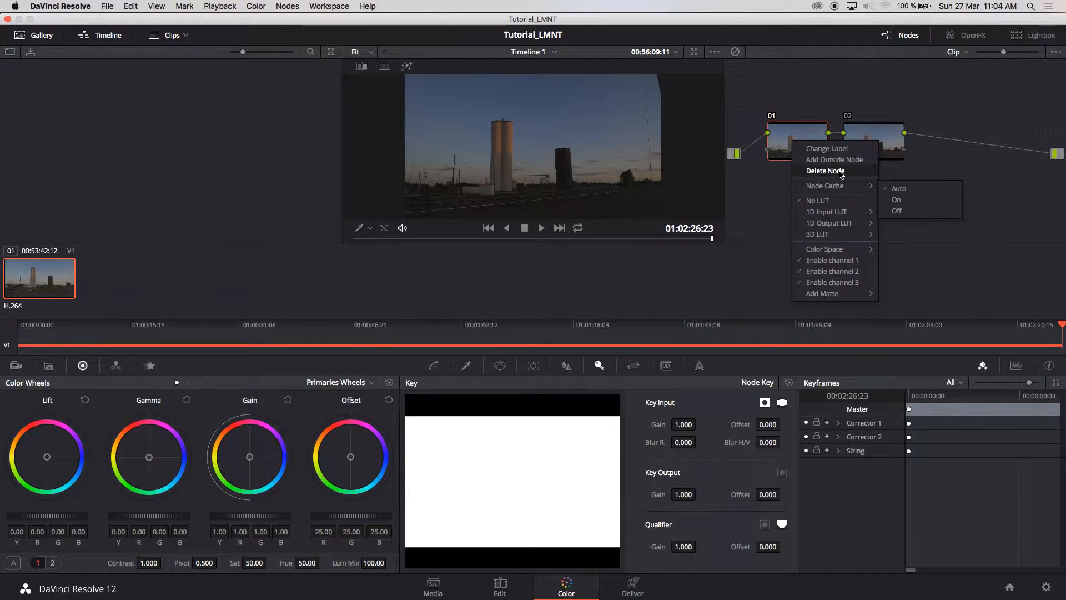
mouse_move(842, 235)
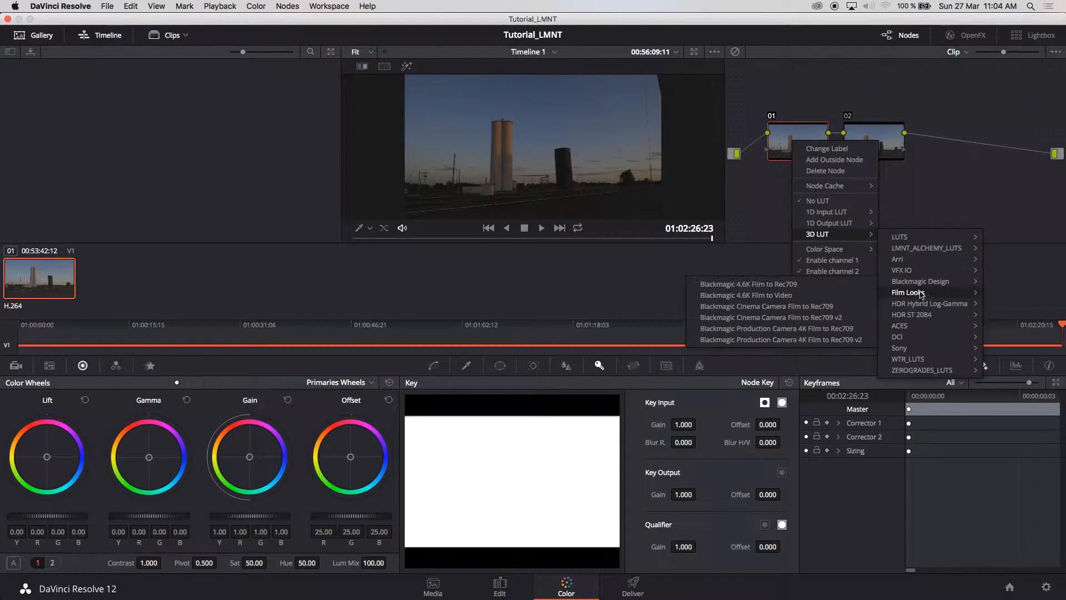
mouse_move(925, 368)
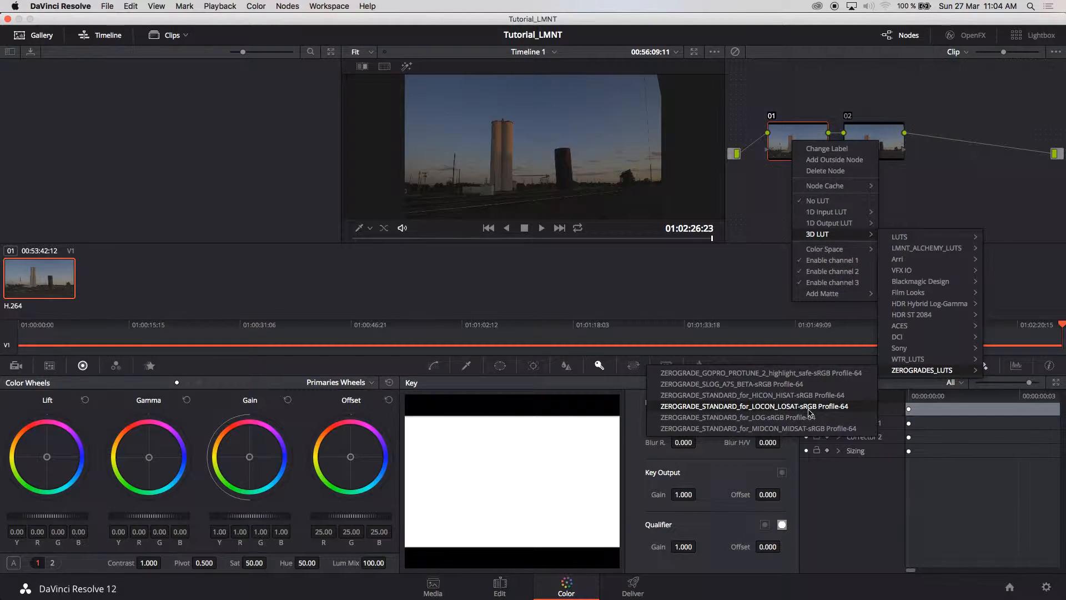
click(764, 407)
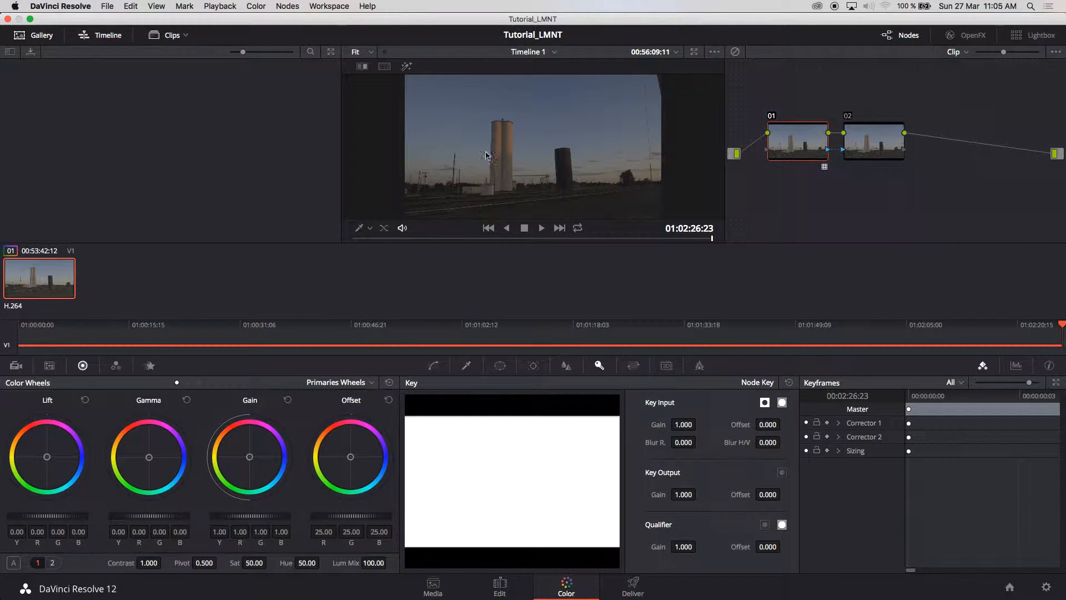
Select node 02 and assign it the 3D LUT WTR_LUTS > WTR_1_CO-sRGB Profile-64
click(874, 150)
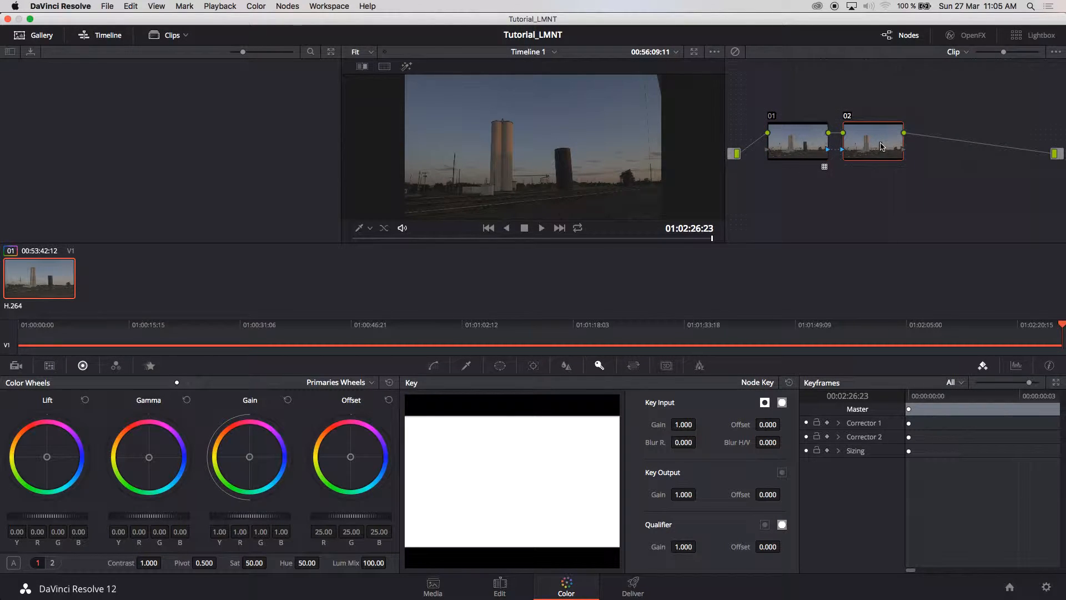
right_click(881, 146)
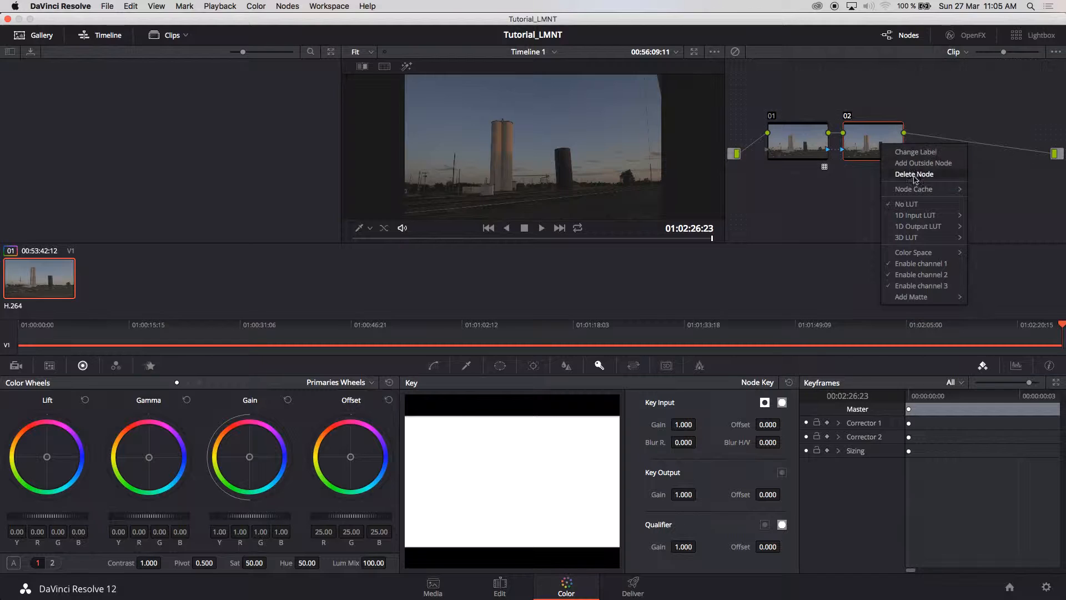
mouse_move(922, 238)
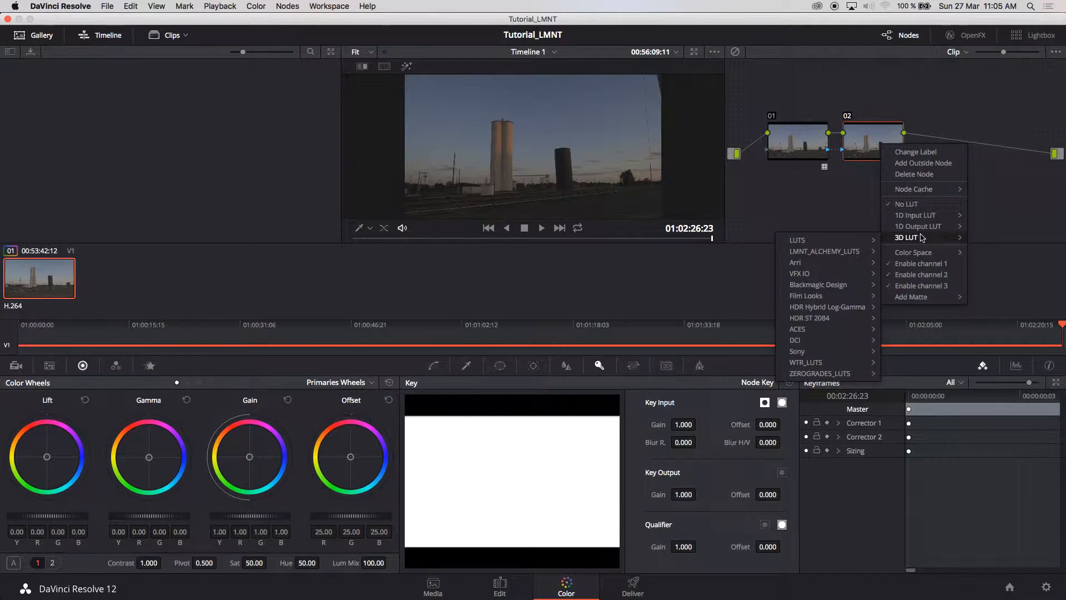
mouse_move(844, 366)
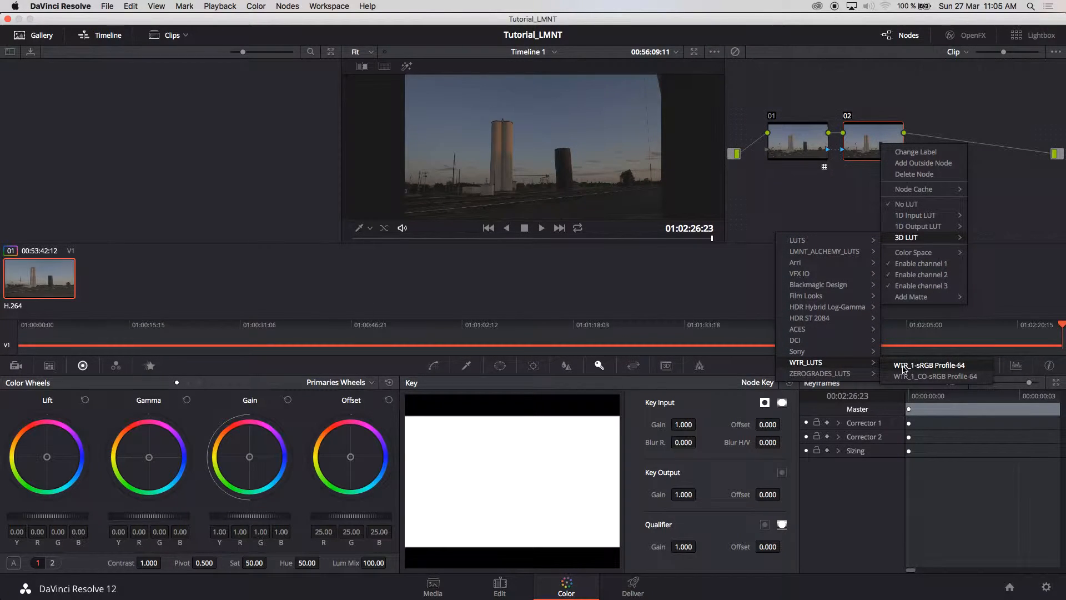
click(932, 377)
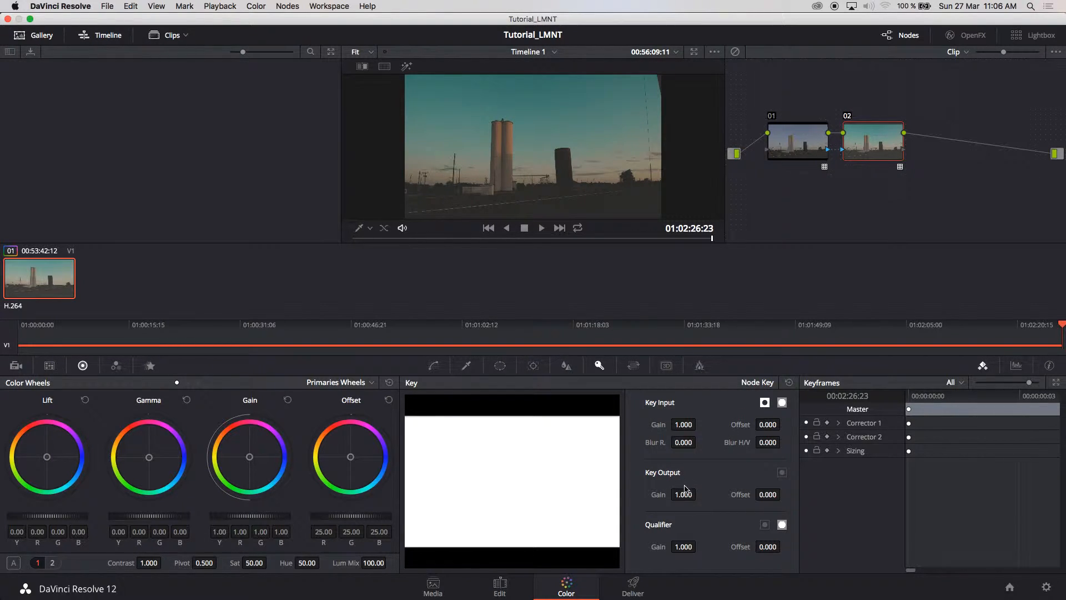
Drag node 02's Key Output Gain down to 0.700, then check the grade on a later frame
drag(684, 494, 616, 495)
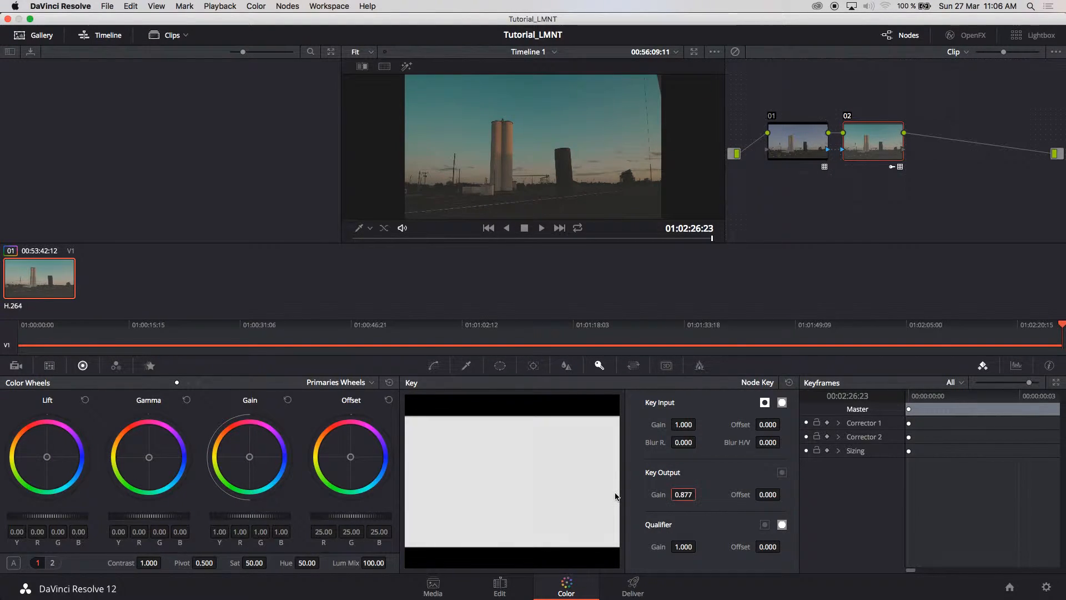
mouse_move(683, 494)
mouse_down()
mouse_move(633, 500)
mouse_move(699, 495)
mouse_move(673, 505)
mouse_up()
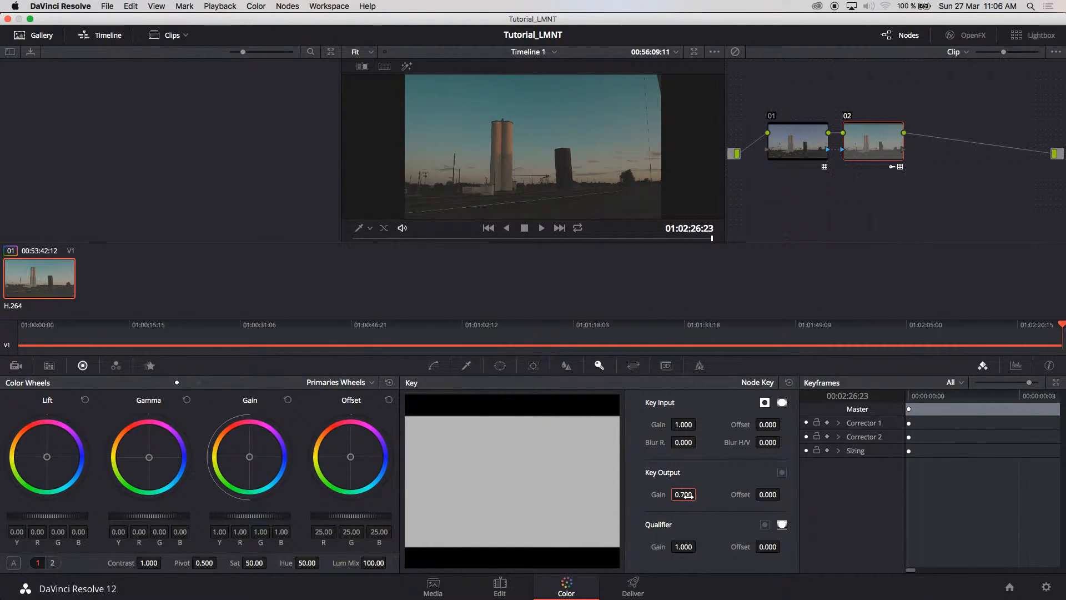
click(702, 325)
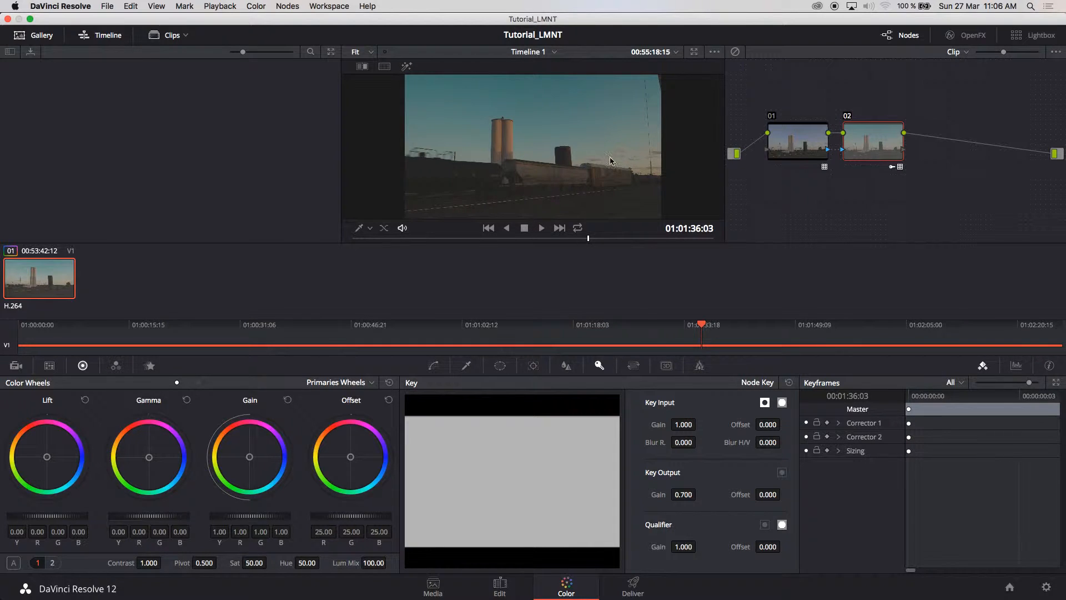
On the Deliver page, queue Timeline 1 as a QuickTime ProRes 422 HQ job to Desktop/Tutorial_Clip
click(634, 587)
click(228, 389)
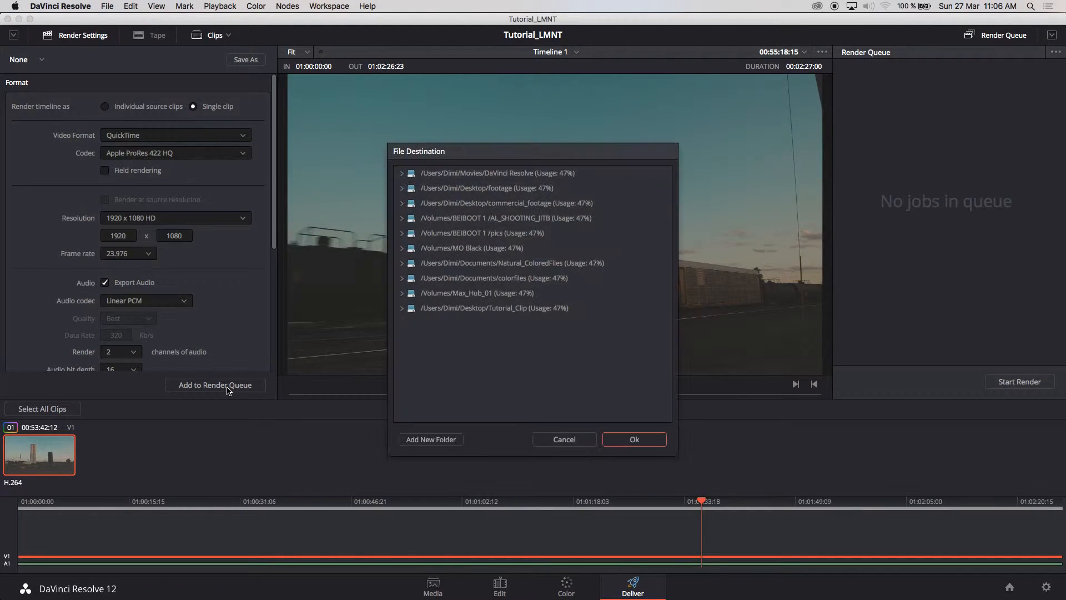
click(501, 309)
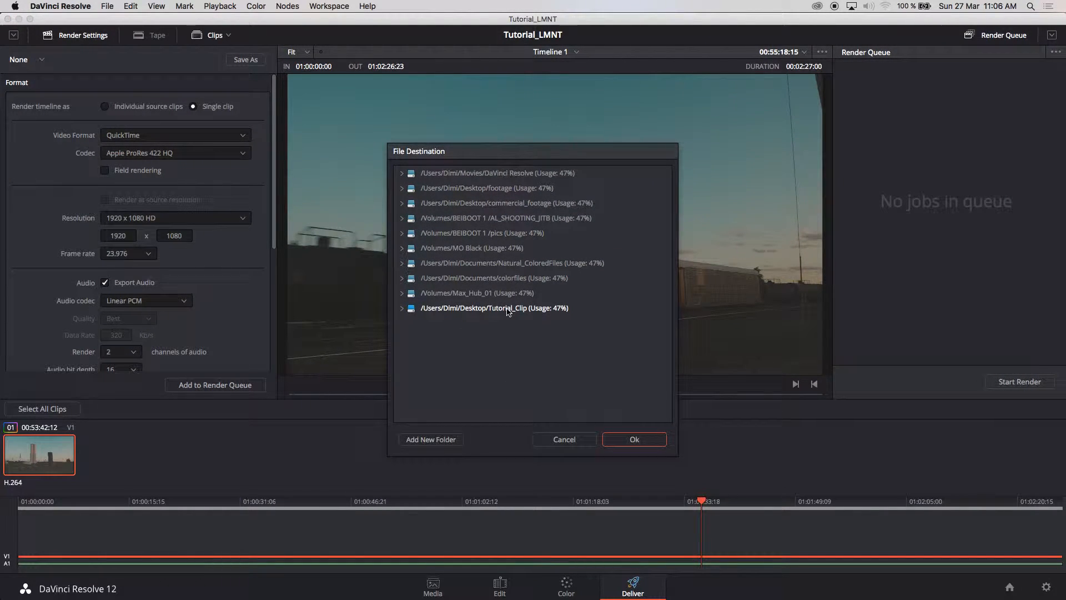
click(507, 311)
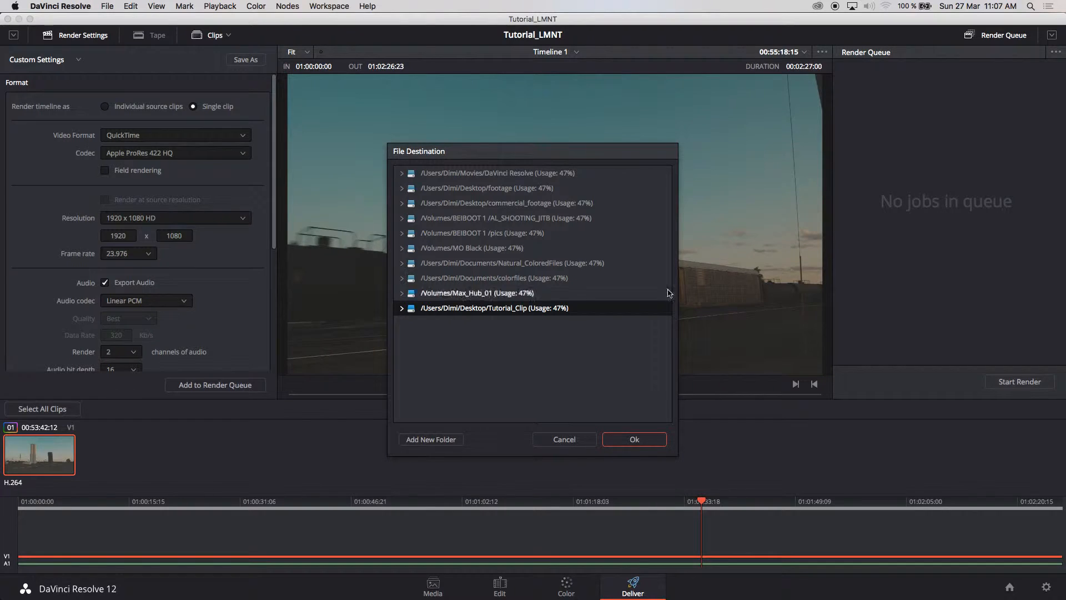
click(634, 439)
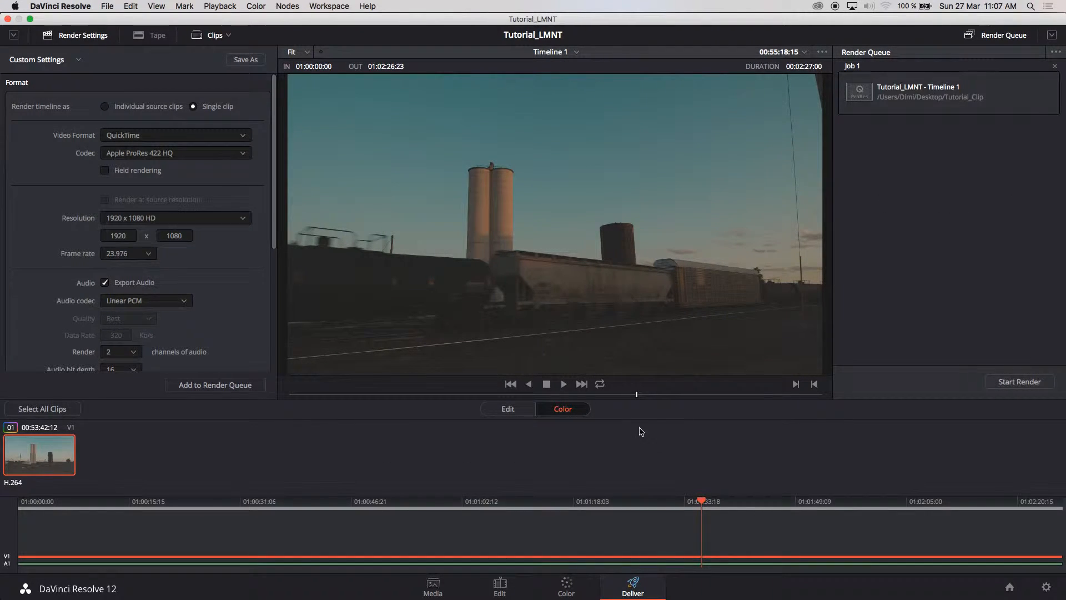